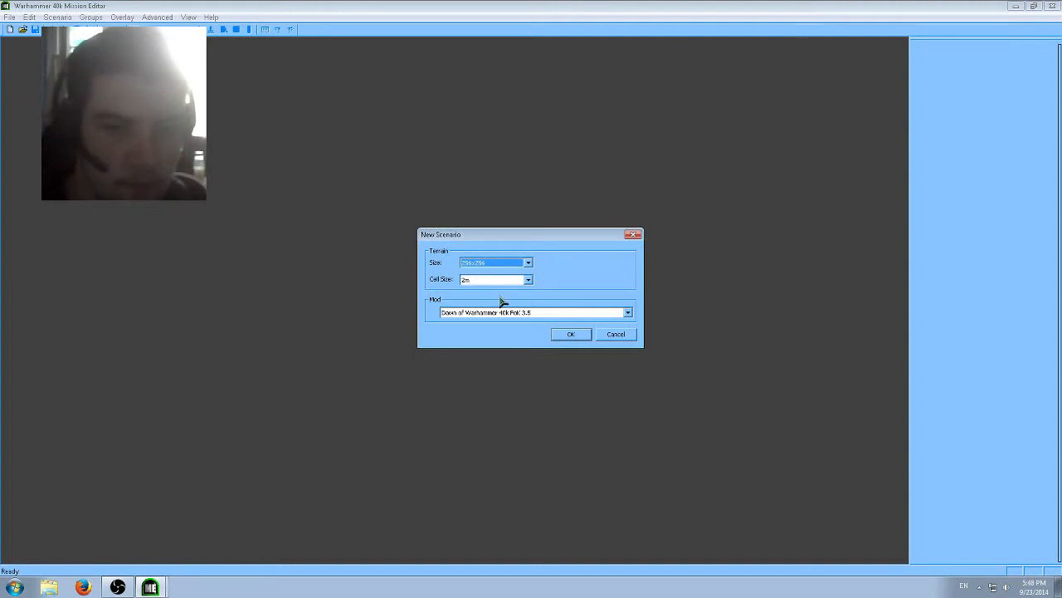
Step: Create a scenario for the Dark Crusade mod with 512x512 terrain and a 2m cell size
left_click(501, 316)
left_click(508, 331)
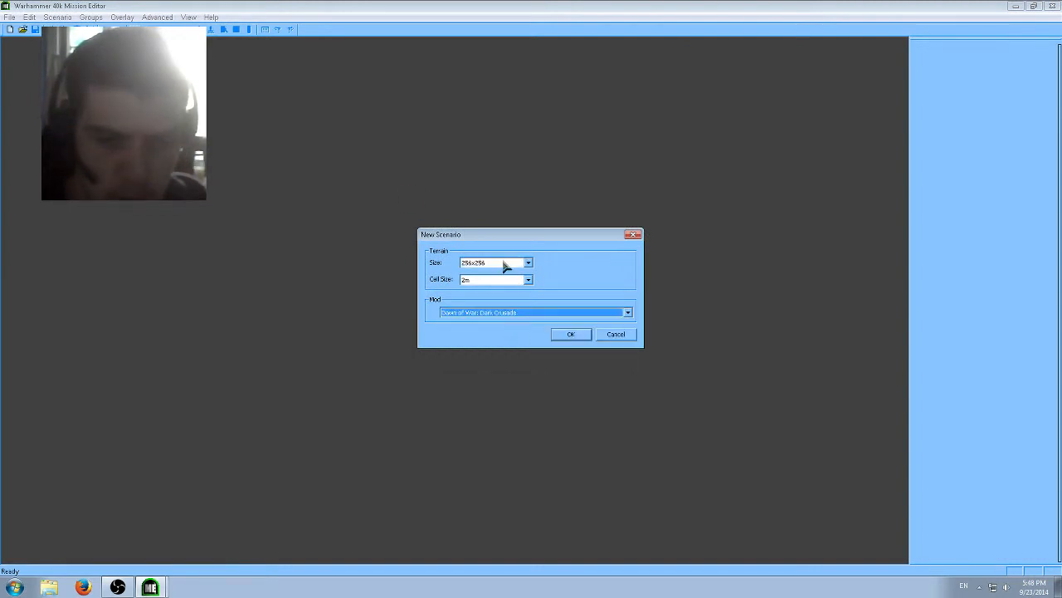
left_click(501, 263)
left_click(493, 329)
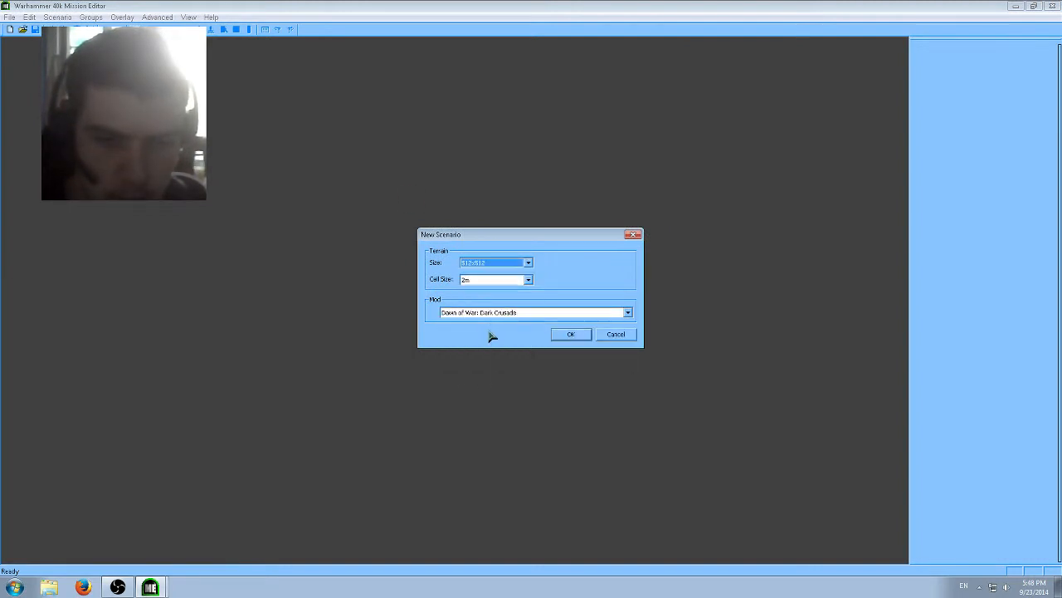
left_click(492, 280)
left_click(489, 262)
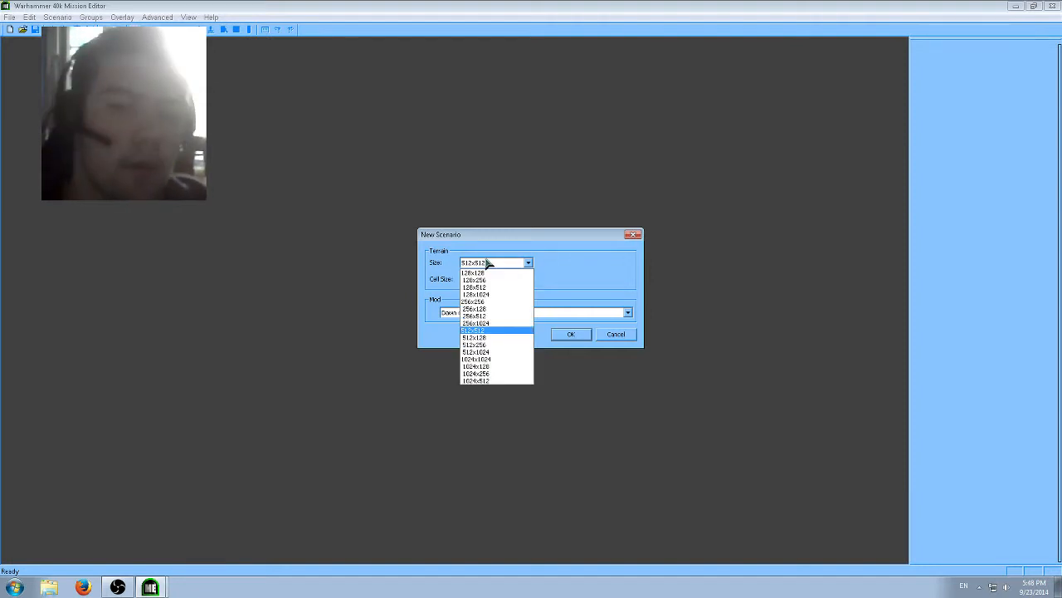
left_click(480, 331)
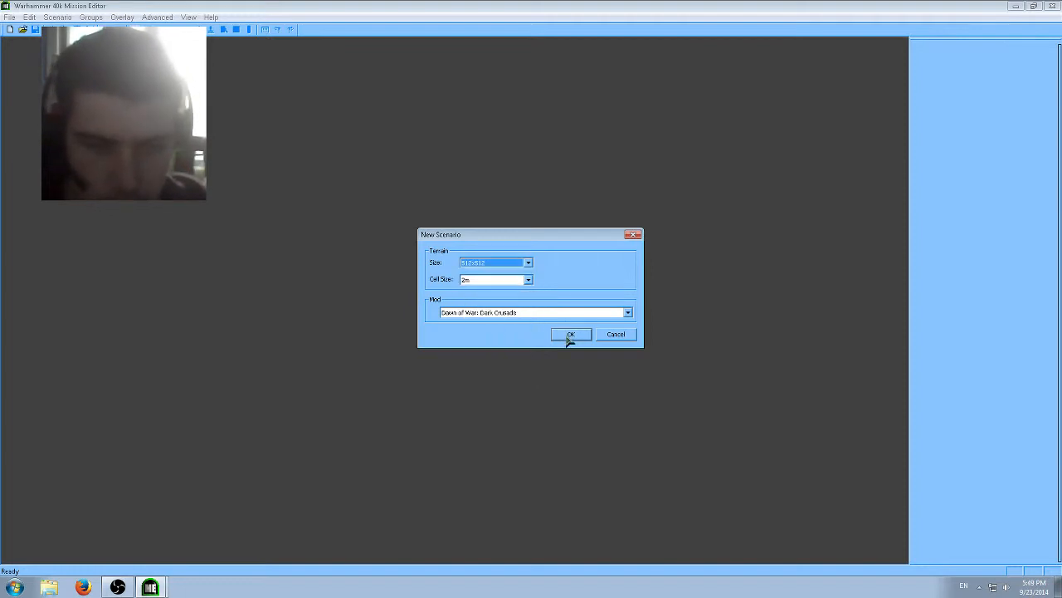
left_click(570, 334)
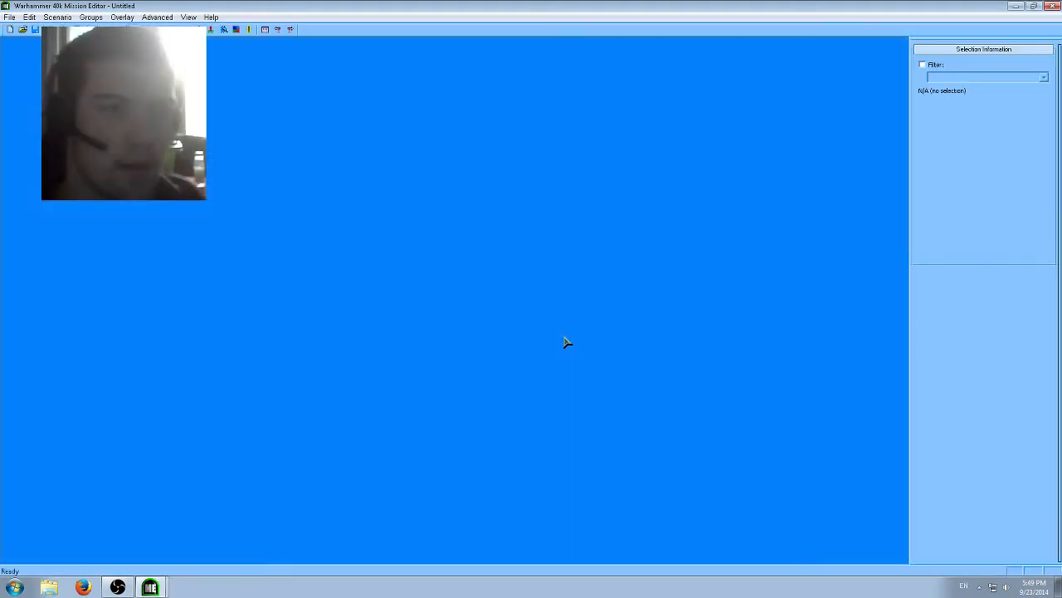
Step: Inspect the new blank terrain at different zoom levels and camera angles
scroll(556, 345, "down", 7)
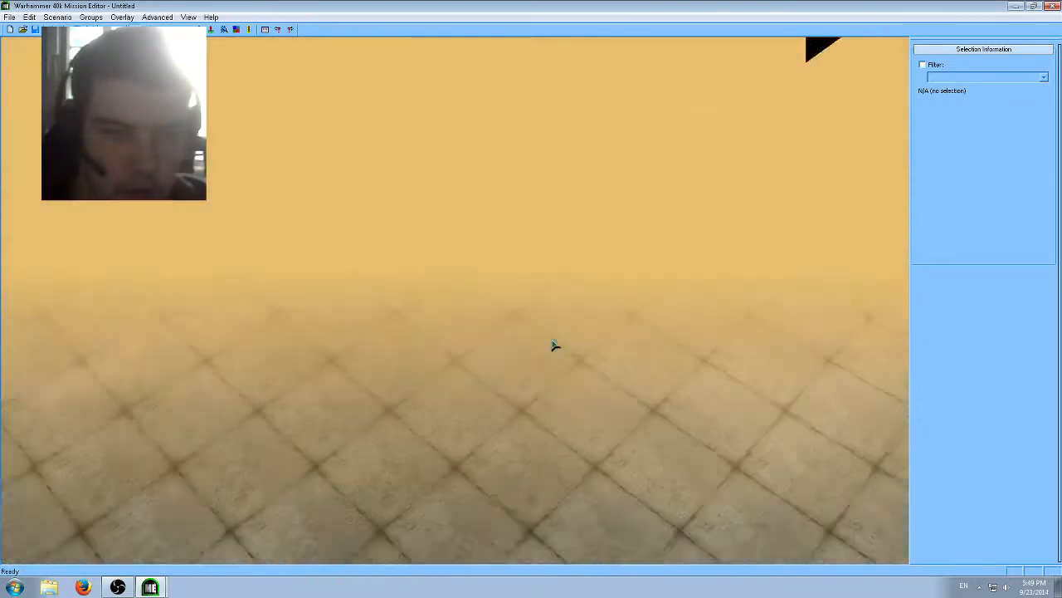
scroll(555, 346, "down", 1)
scroll(555, 345, "up", 5)
middle_click_drag(555, 345, 561, 278)
scroll(555, 345, "up", 4)
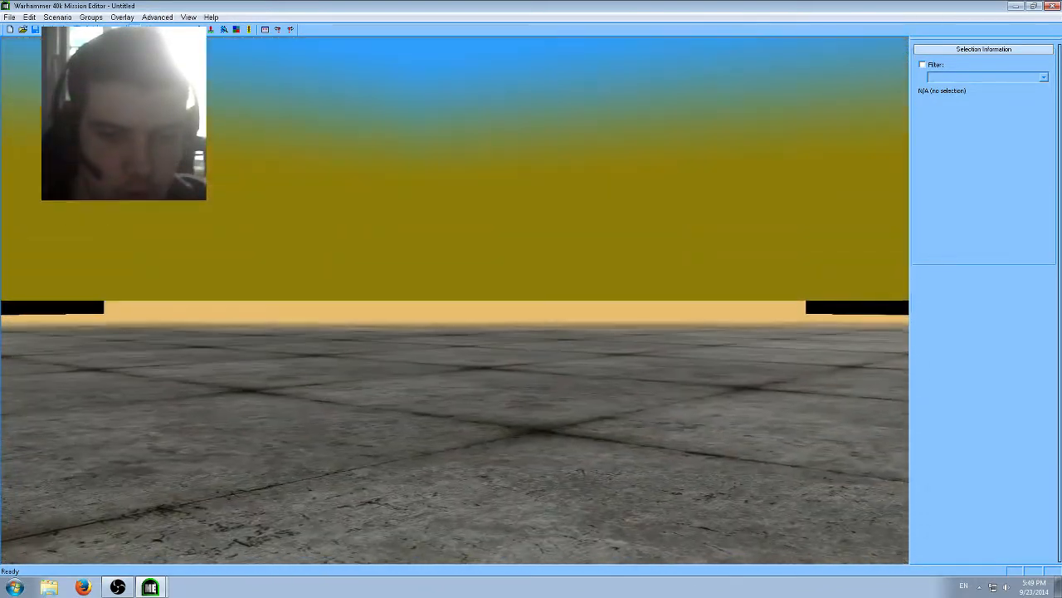
scroll(556, 345, "down", 6)
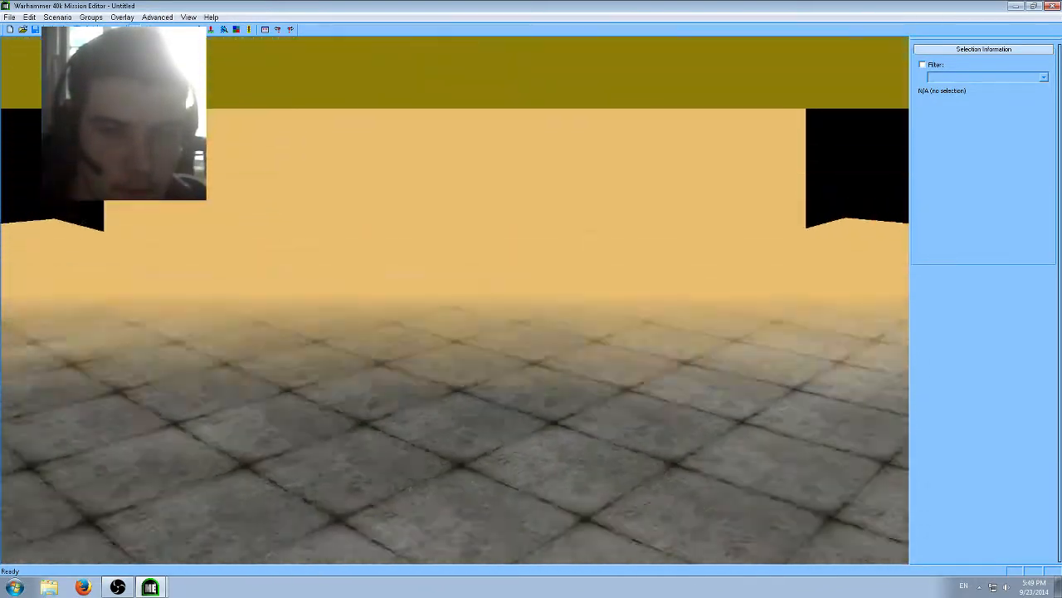
scroll(555, 345, "down", 3)
scroll(555, 345, "up", 5)
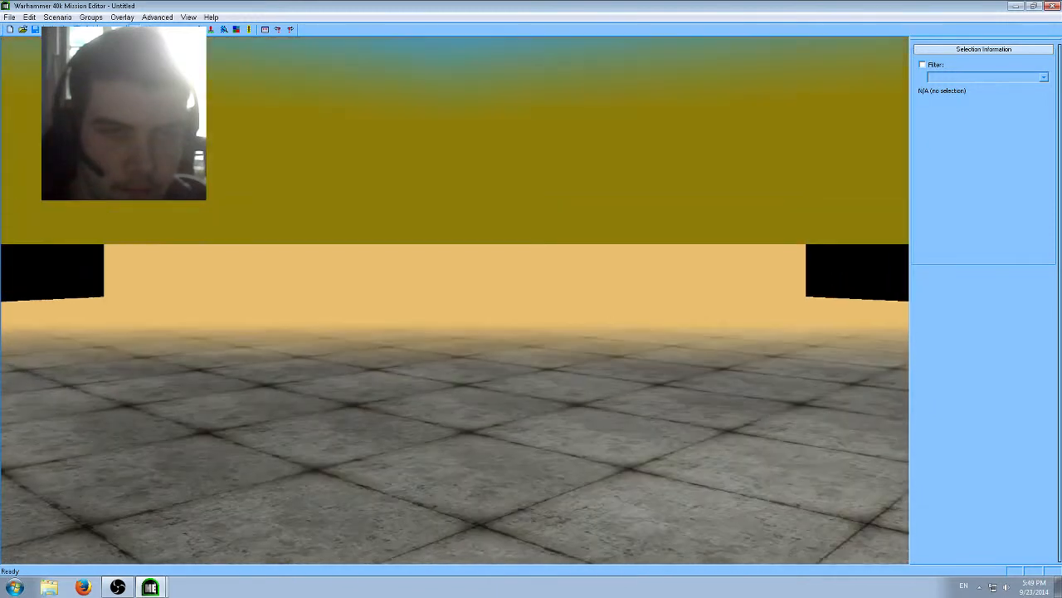
scroll(556, 345, "down", 5)
scroll(555, 345, "down", 3)
scroll(555, 345, "up", 3)
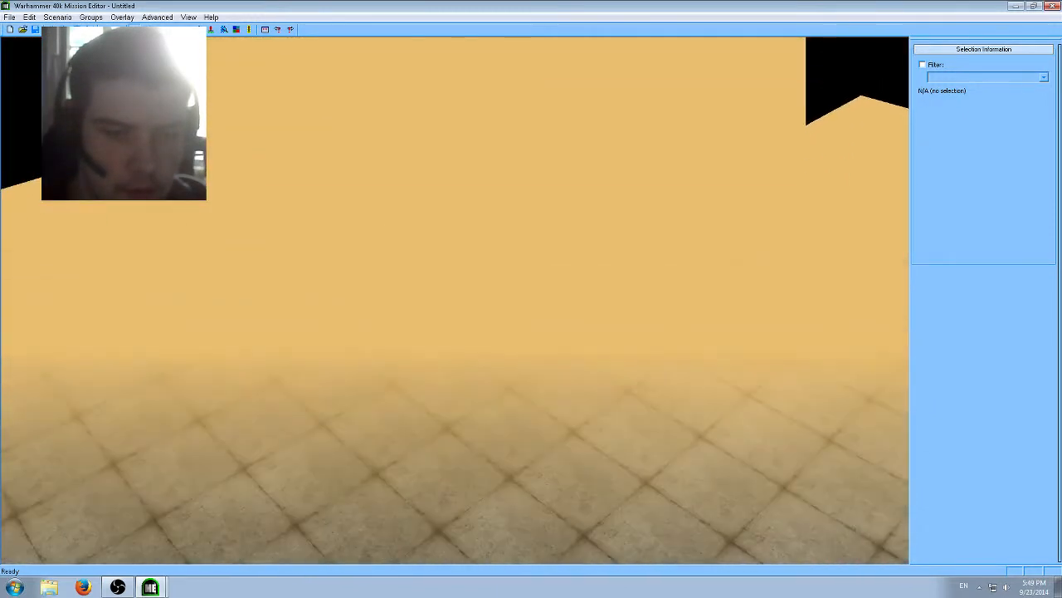
scroll(555, 345, "down", 3)
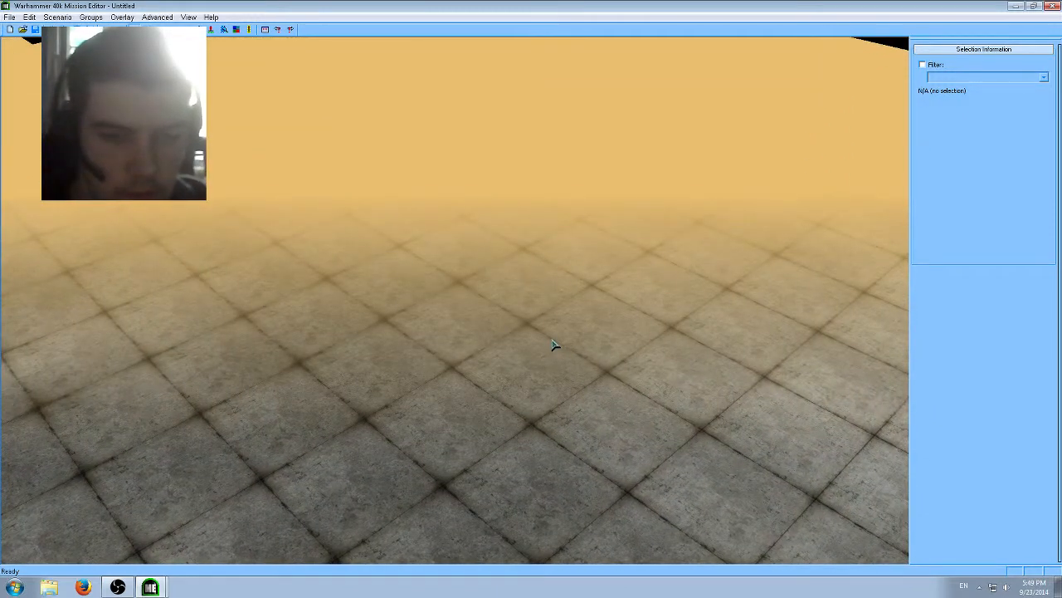
scroll(556, 346, "down", 3)
scroll(549, 341, "down", 3)
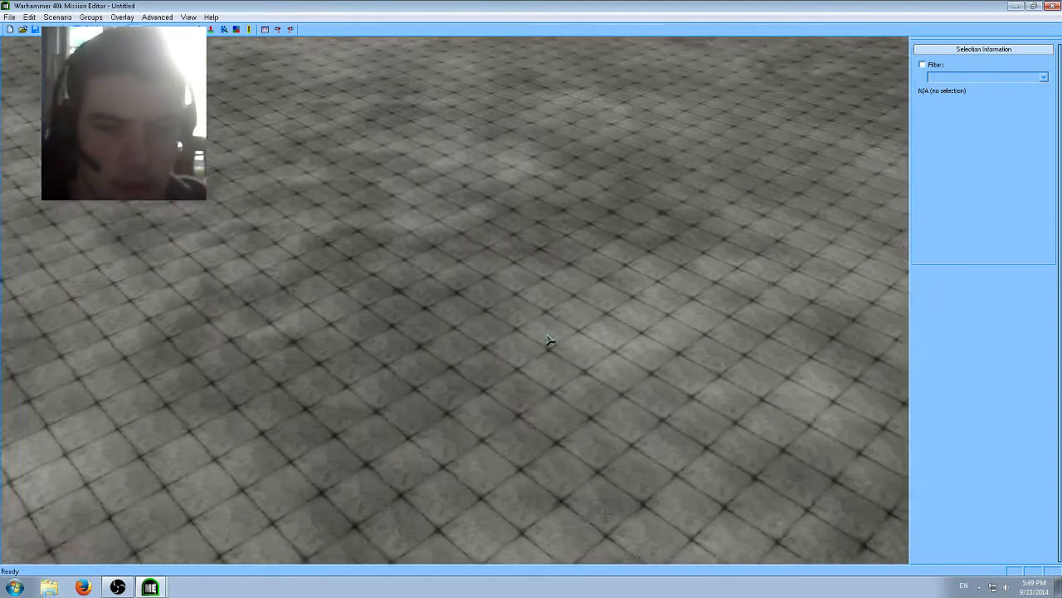
scroll(548, 338, "down", 5)
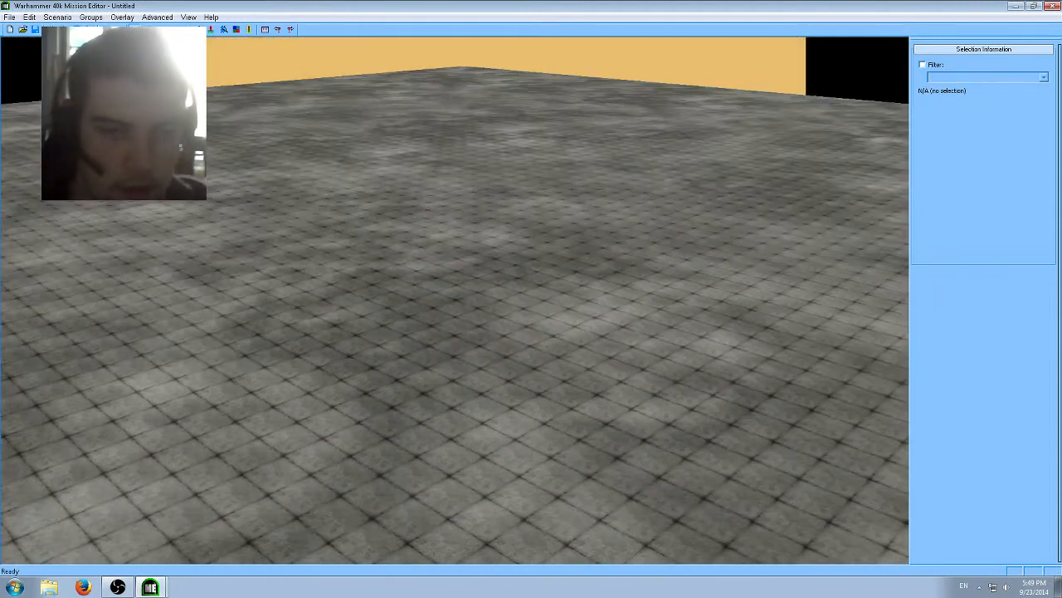
scroll(549, 335, "up", 5)
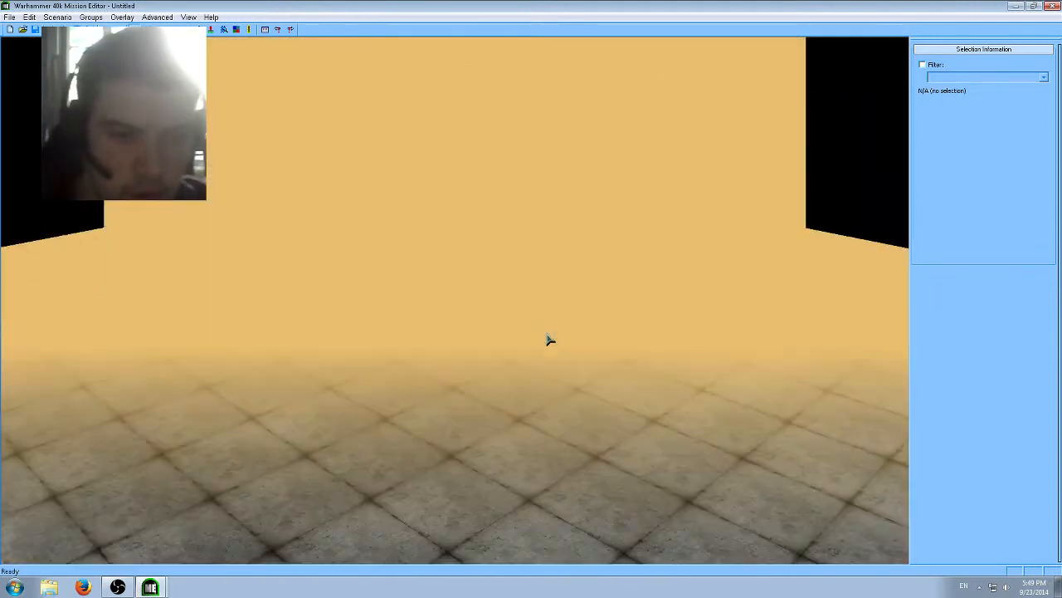
scroll(548, 339, "down", 3)
Step: Open the scenario's terrain properties and apply the existing lighting, fog and sky settings
left_click(57, 17)
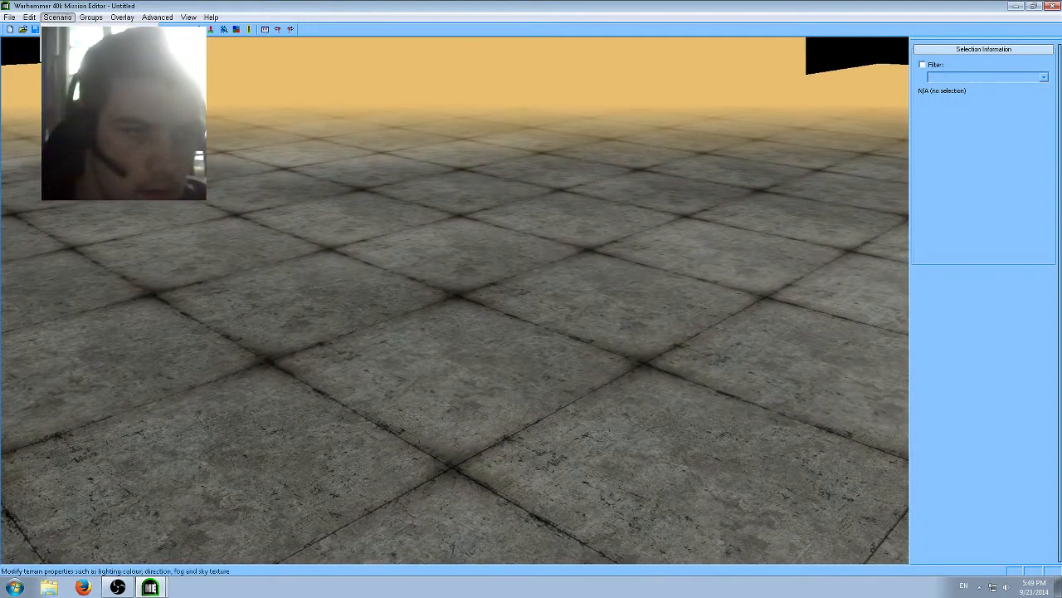
left_click(83, 55)
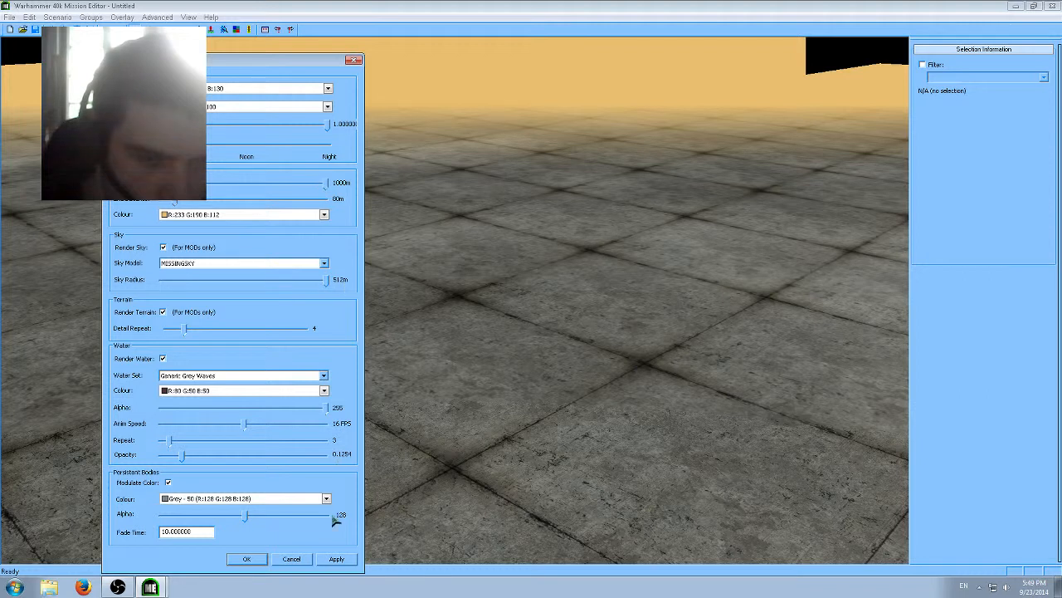
left_click(339, 558)
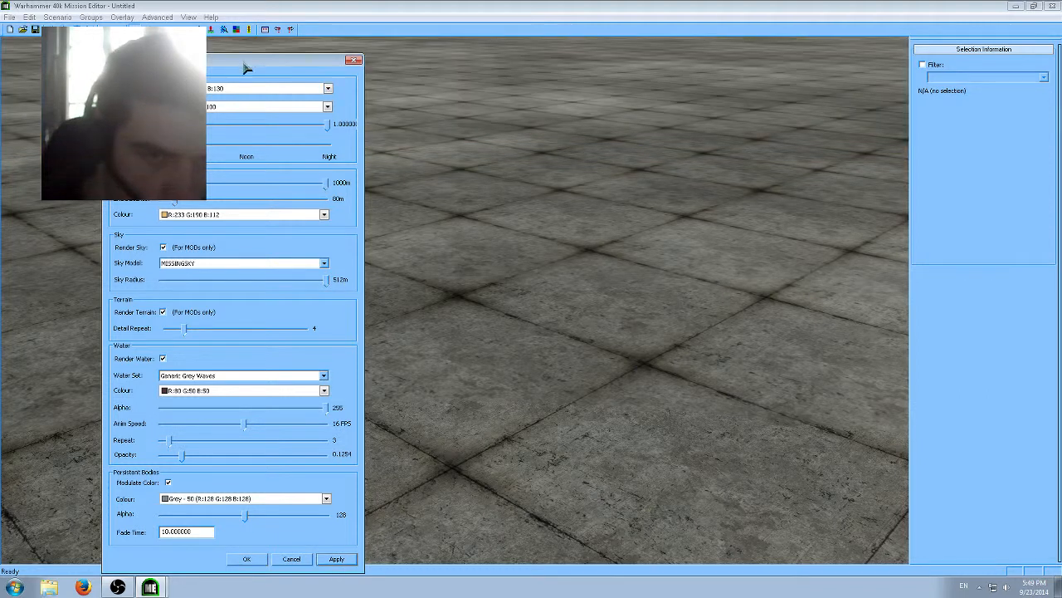
Step: Set the scenario's sky model to TGD_ORKSTRONGHOLD_01 and accept the terrain properties
left_click_drag(248, 68, 219, 40)
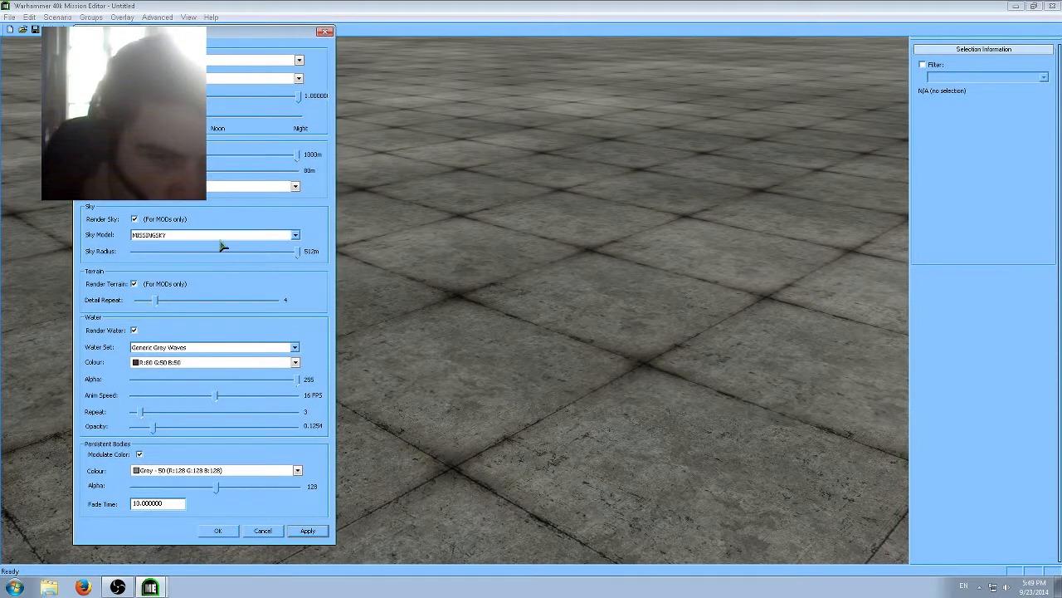
left_click(216, 236)
scroll(207, 307, "up", 4)
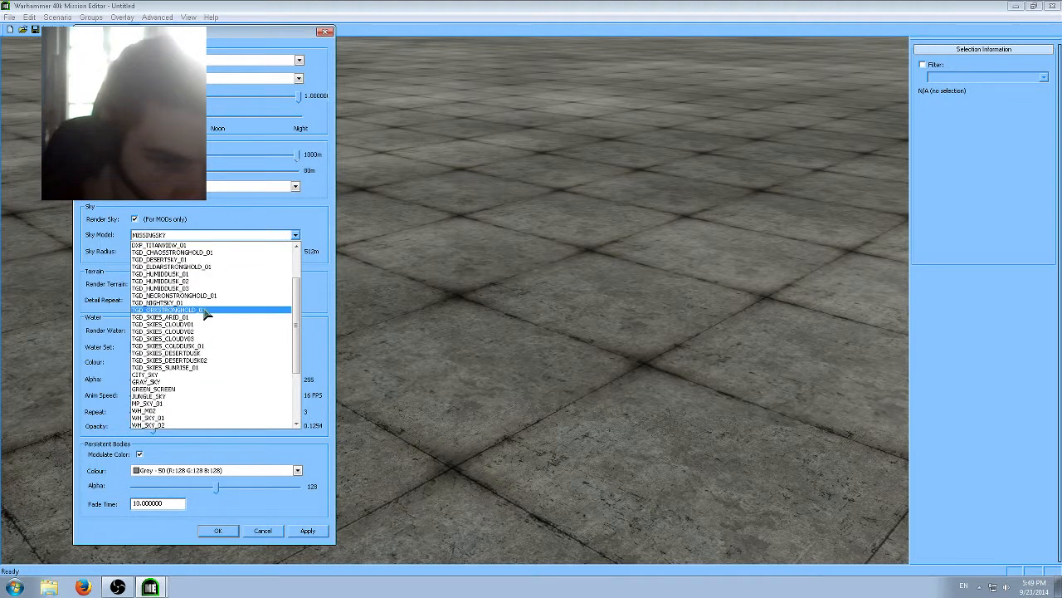
left_click(205, 310)
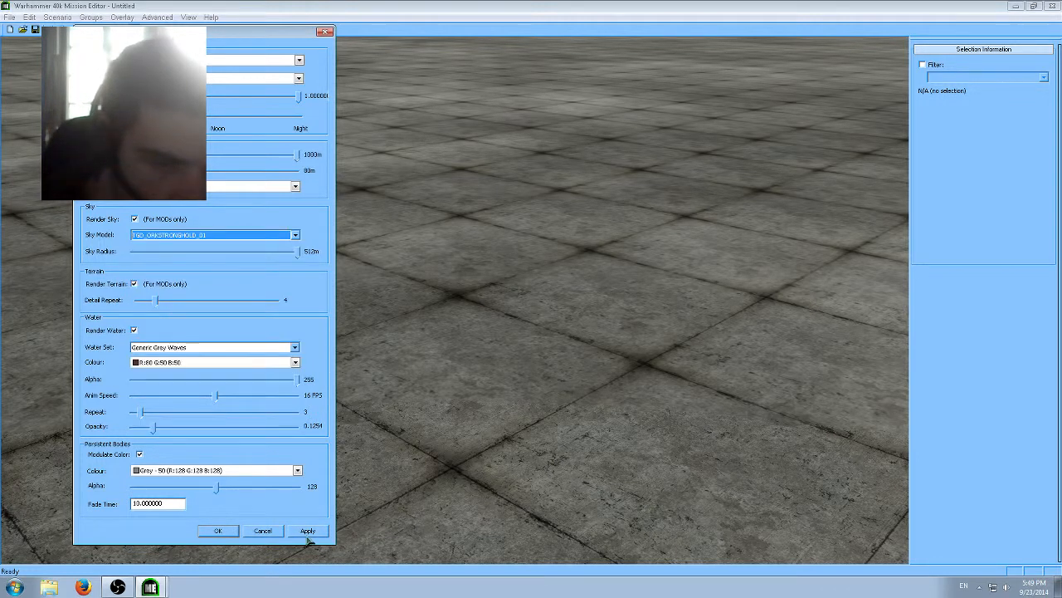
left_click(228, 531)
Step: Check the full extent of the terrain and its edges from far away and close up
middle_click_drag(446, 406, 443, 379)
scroll(443, 379, "down", 10)
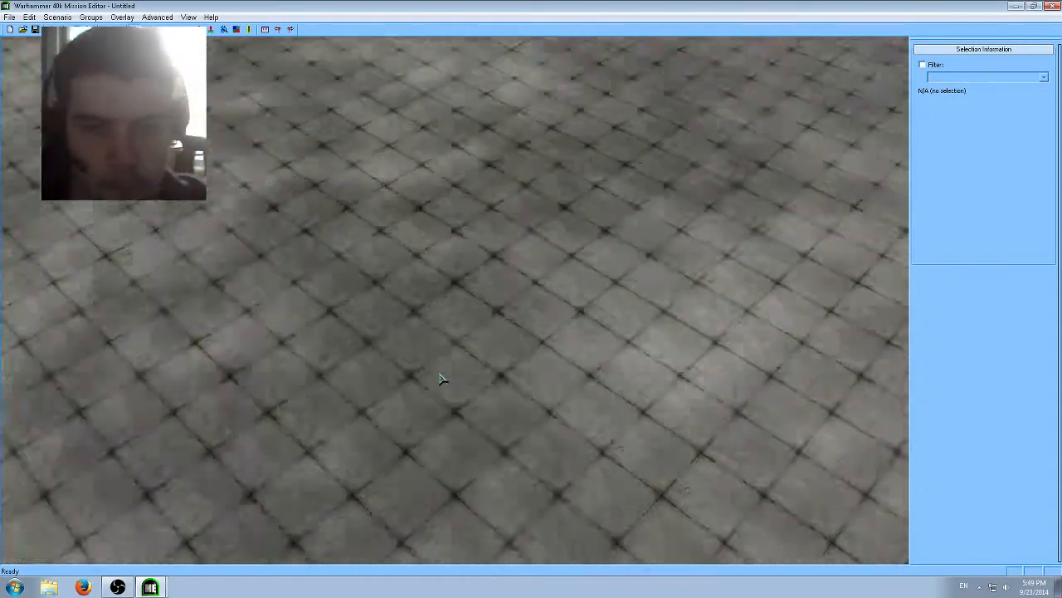
scroll(442, 379, "down", 5)
scroll(442, 380, "up", 4)
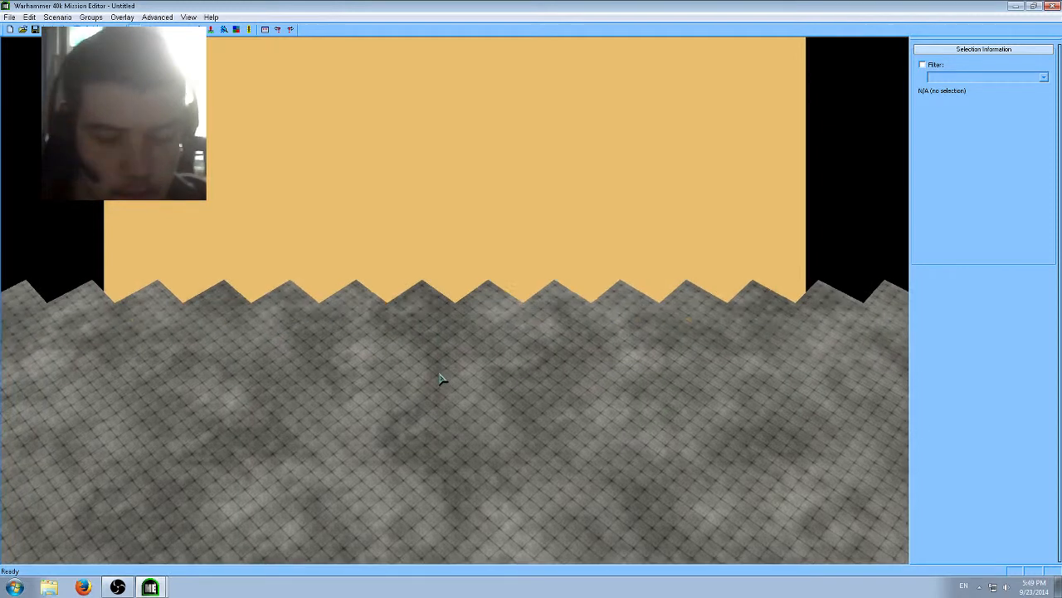
scroll(443, 379, "up", 4)
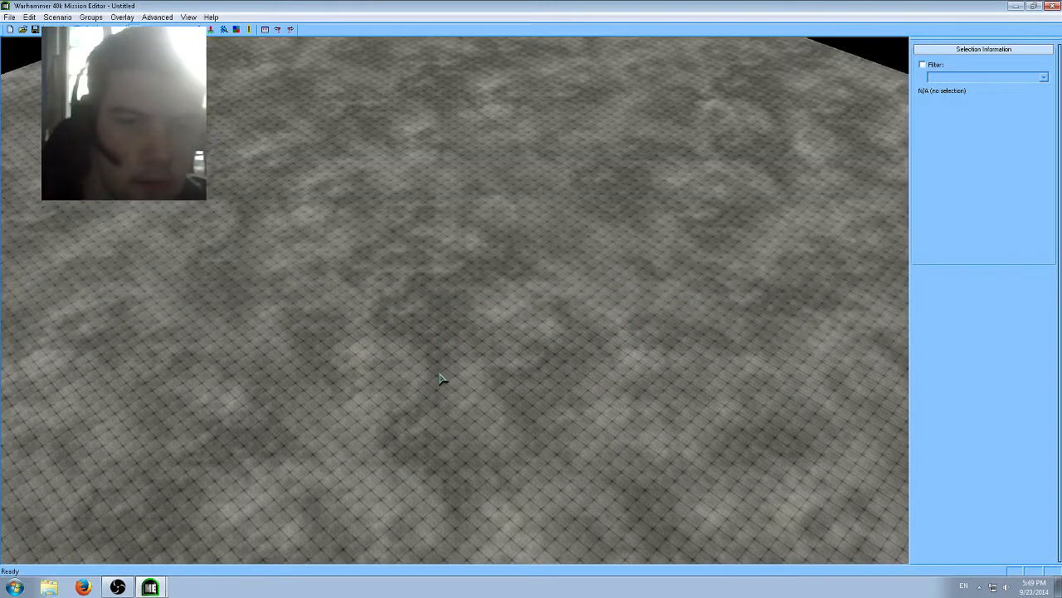
scroll(458, 369, "down", 6)
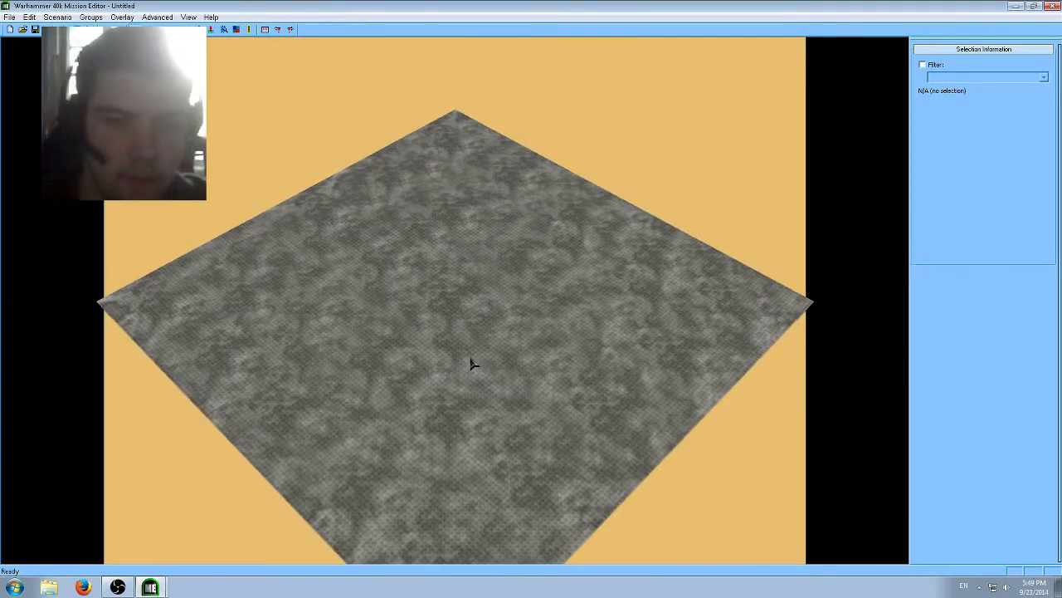
scroll(471, 365, "down", 2)
scroll(472, 365, "up", 6)
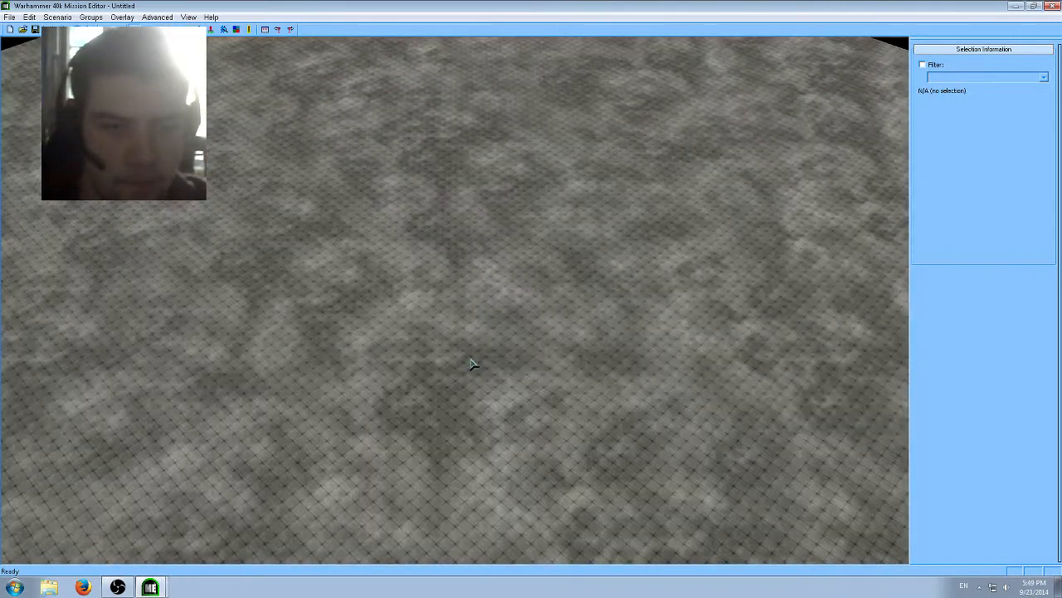
scroll(469, 363, "up", 5)
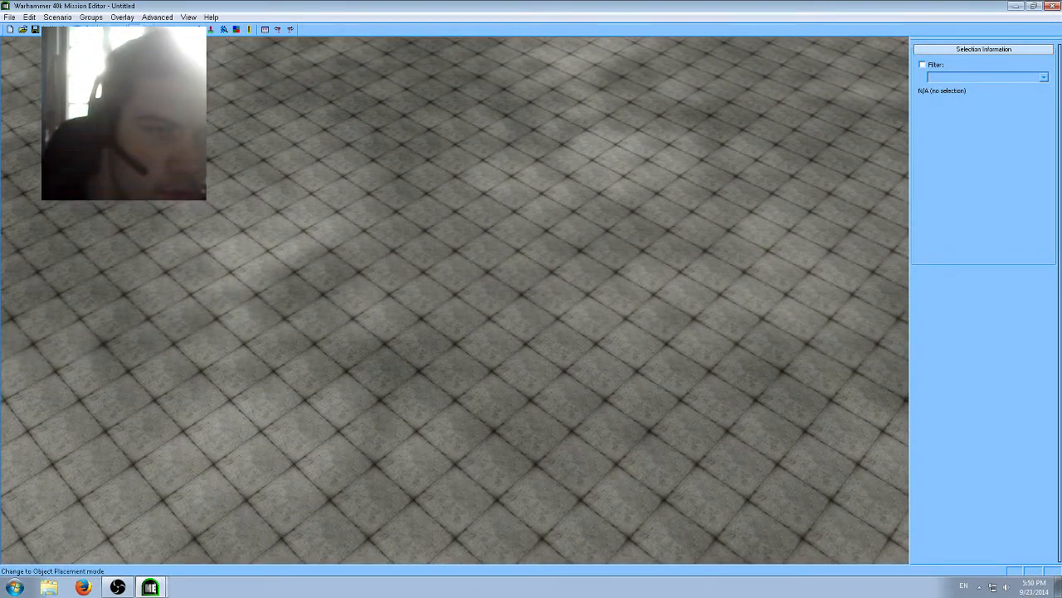
Step: Switch to Object Placement mode and look at the player options, keeping World
left_click(147, 29)
left_click(975, 143)
left_click(981, 144)
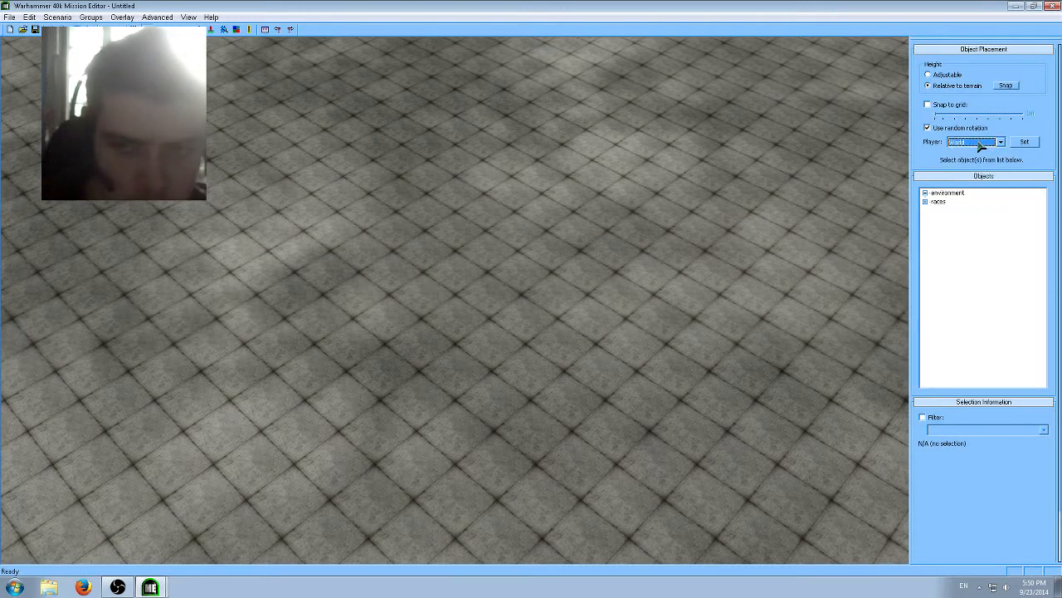
Step: Switch to impass map editing and set the brush to size 14 with Generated passability
left_click(249, 30)
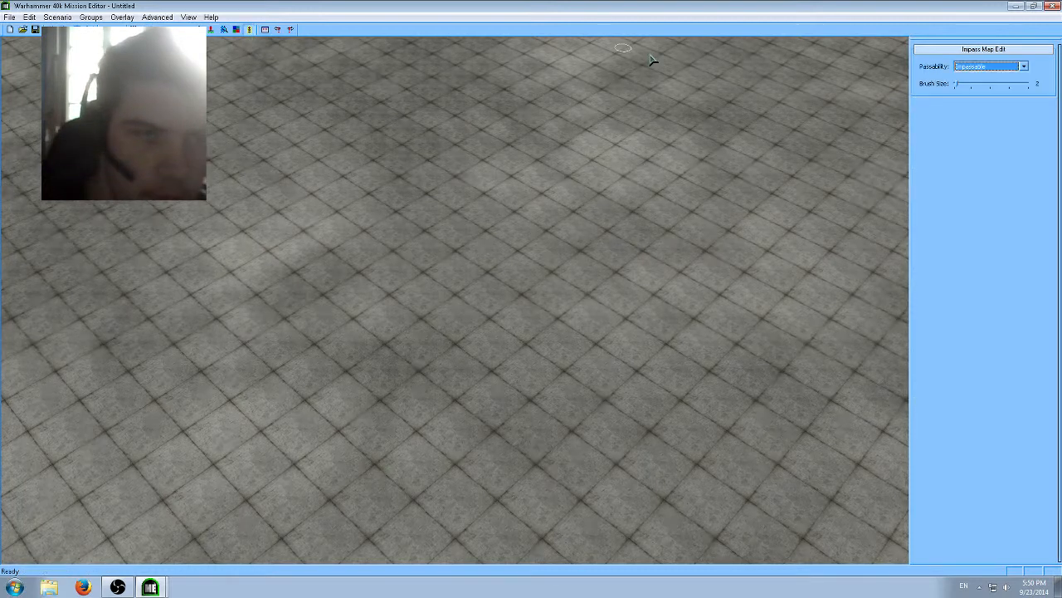
left_click(988, 67)
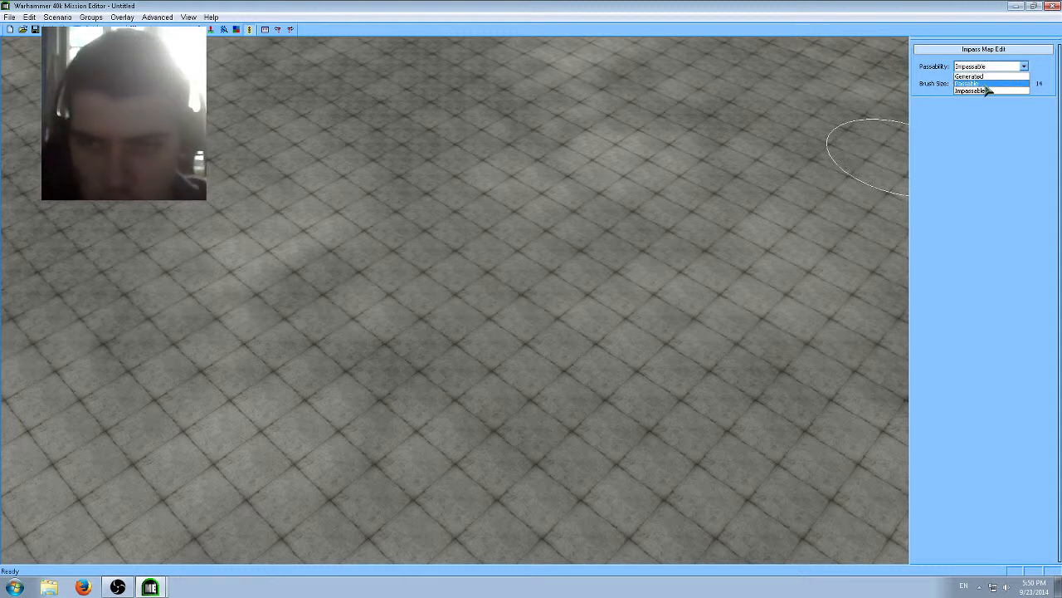
left_click(987, 89)
left_click(973, 67)
left_click(971, 77)
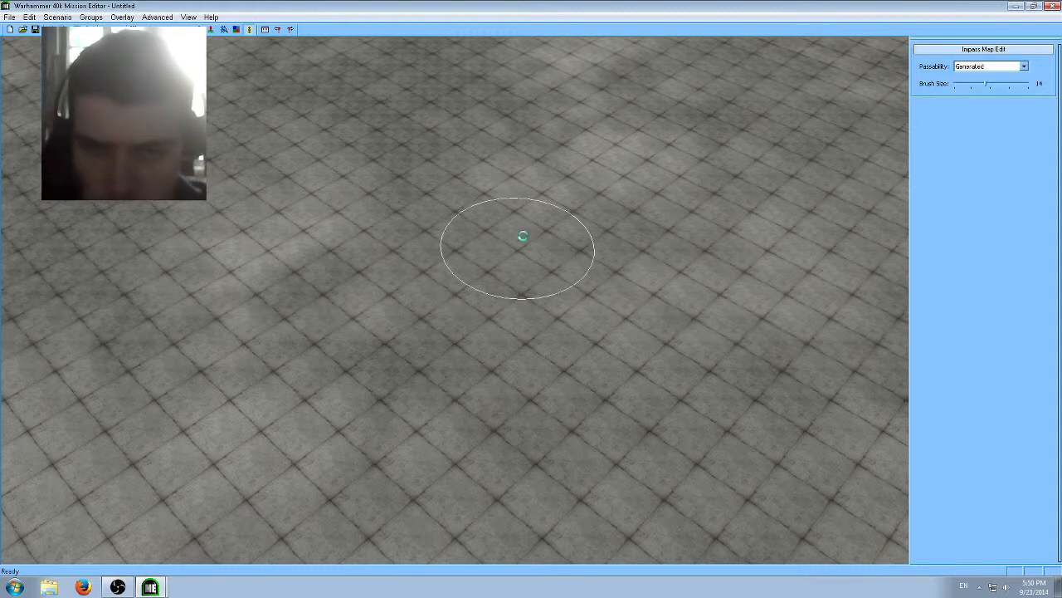
scroll(332, 161, "up", 5)
scroll(170, 46, "down", 5)
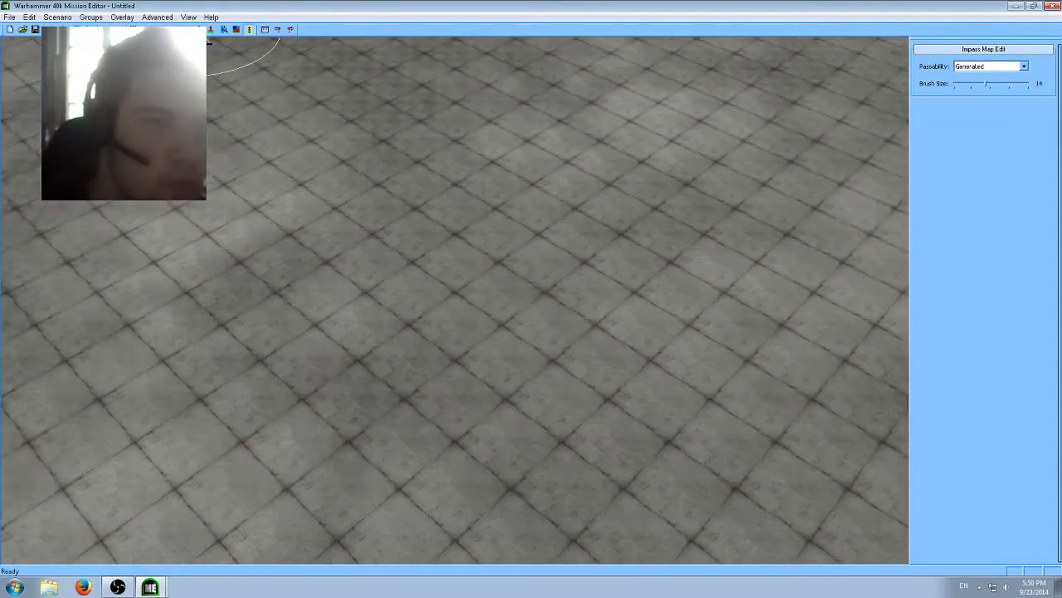
Step: Raise two adjoining mountains on the terrain with the heightmap brush in Additive mode, the first at height 10.0 and the second at 5.0
left_click(145, 30)
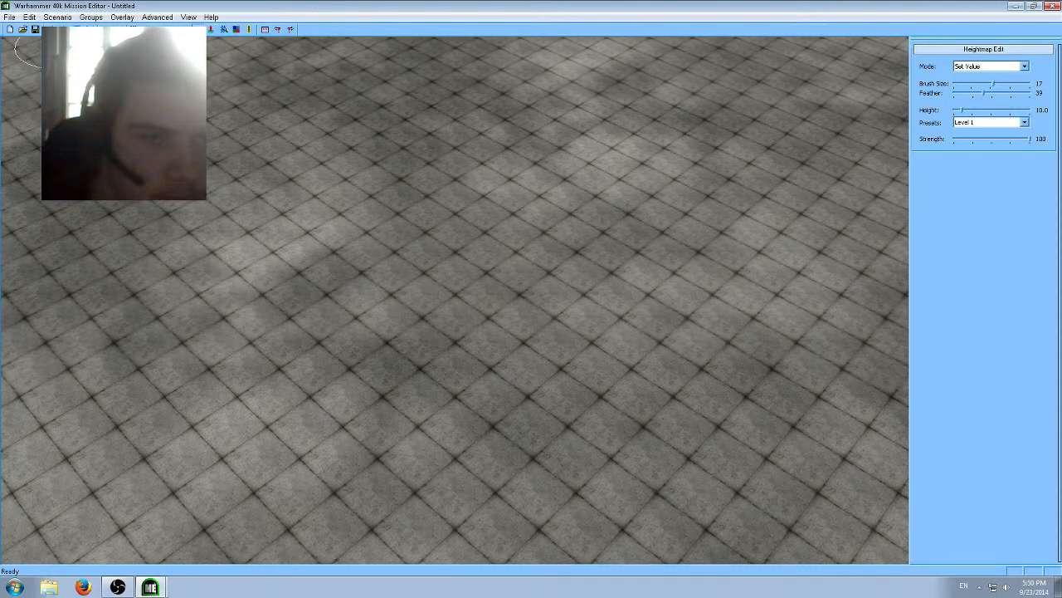
left_click(980, 66)
left_click(971, 76)
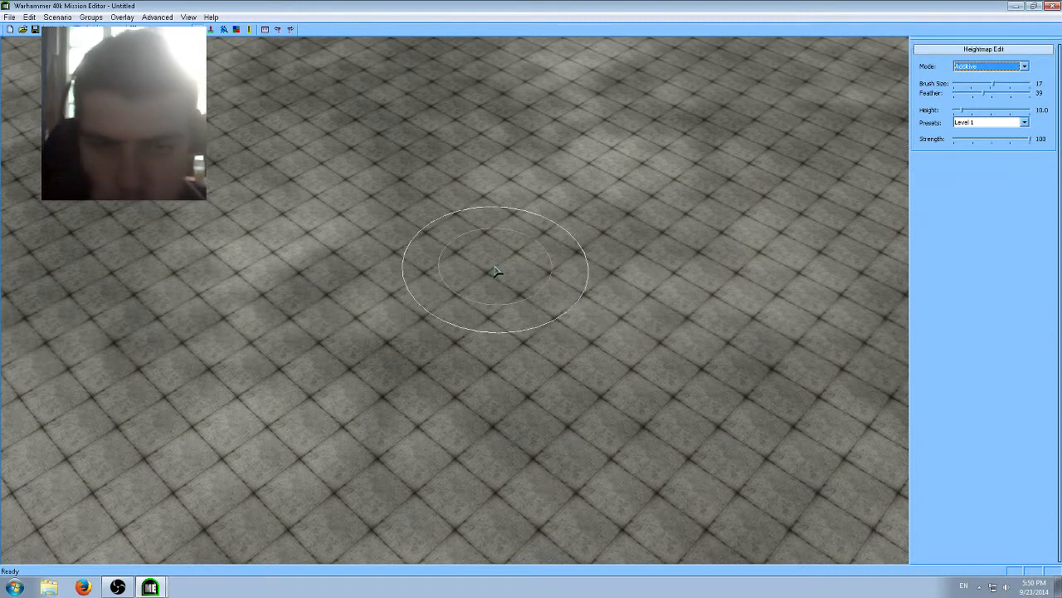
mouse_move(498, 256)
left_mouse_down()
mouse_move(612, 237)
mouse_move(742, 279)
mouse_move(846, 224)
left_mouse_up()
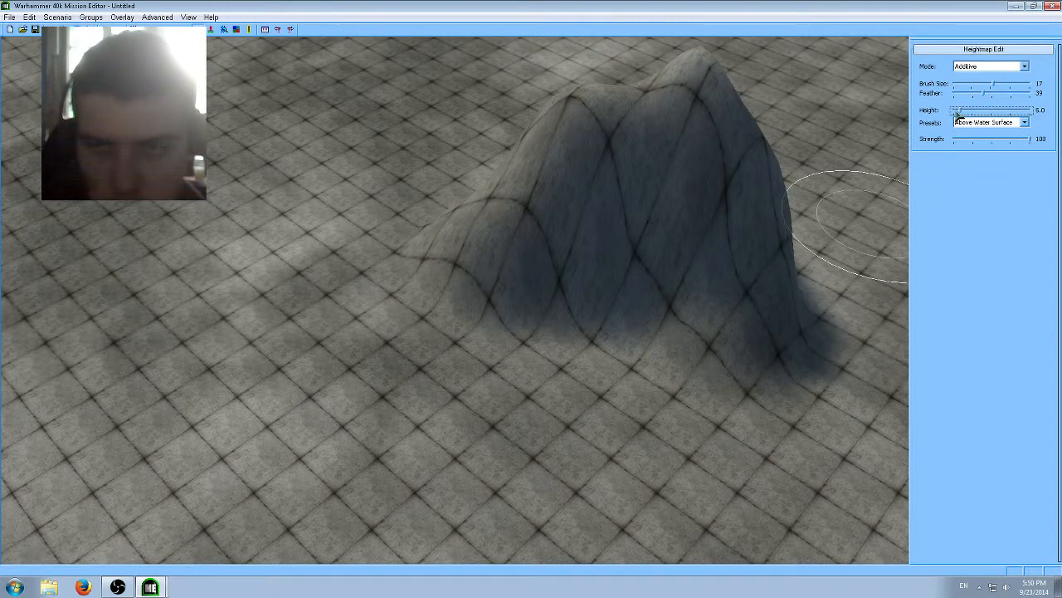
mouse_move(296, 313)
left_mouse_down()
mouse_move(315, 304)
mouse_move(451, 356)
mouse_move(478, 332)
left_mouse_up()
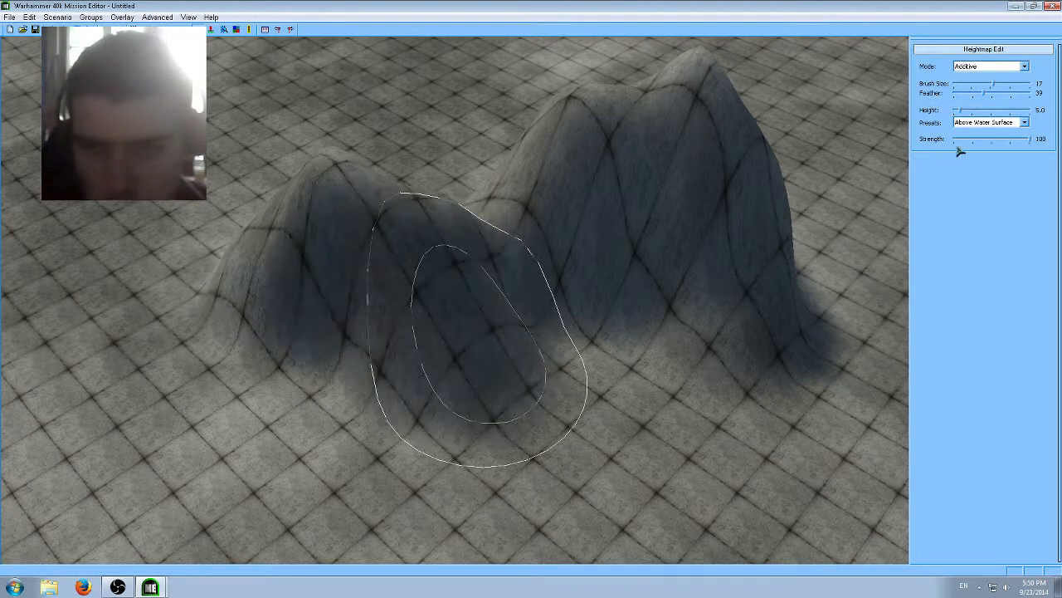
Step: Raise a low range of hills in front of the mountains at strength 48, and display the impass map over the terrain
mouse_move(621, 474)
left_mouse_down()
mouse_move(474, 382)
mouse_move(332, 356)
mouse_move(463, 457)
left_mouse_up()
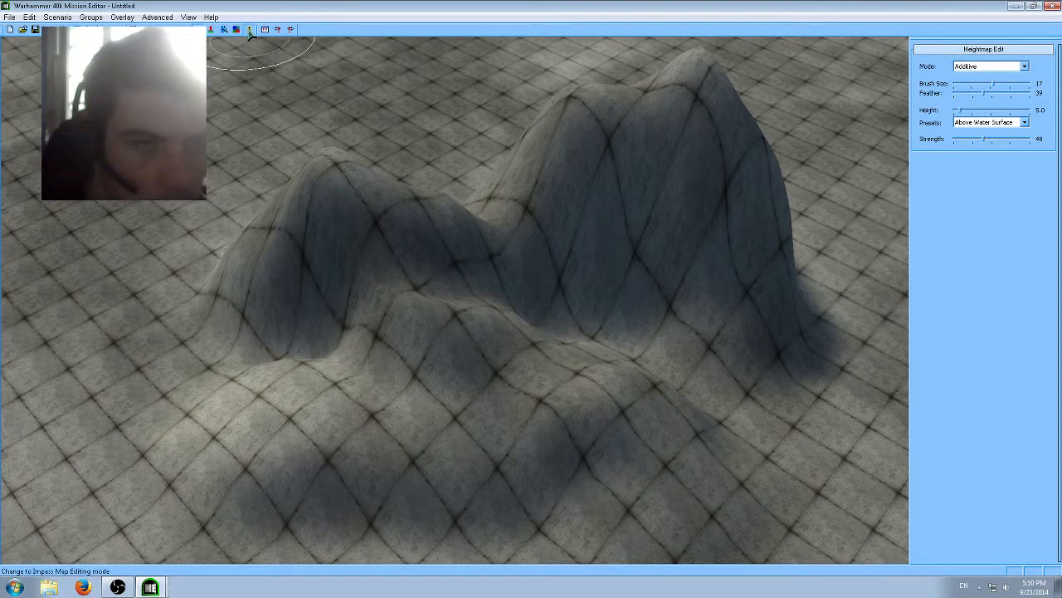
left_click(249, 30)
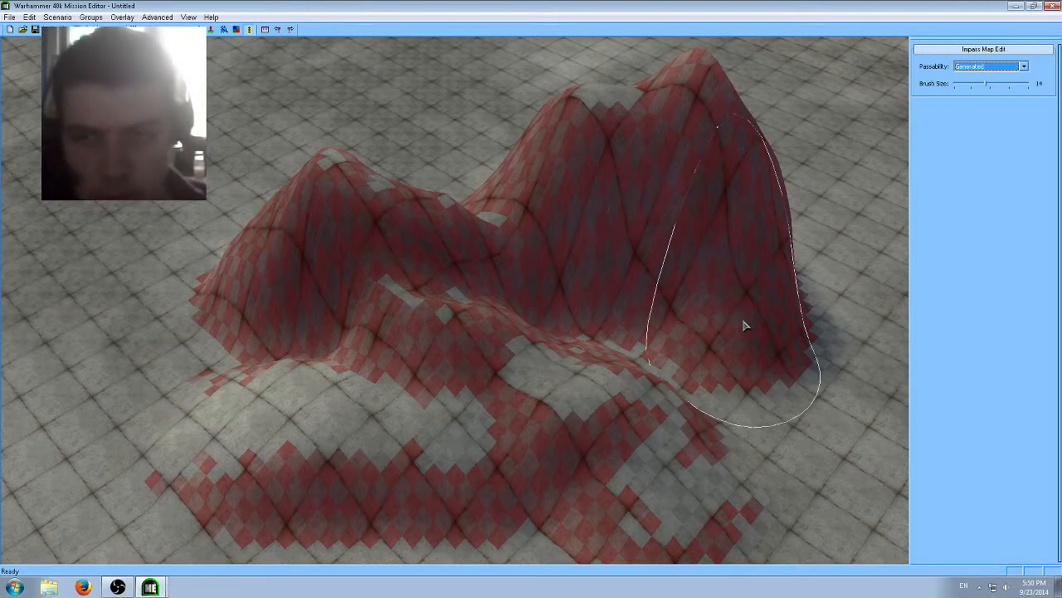
key("alt")
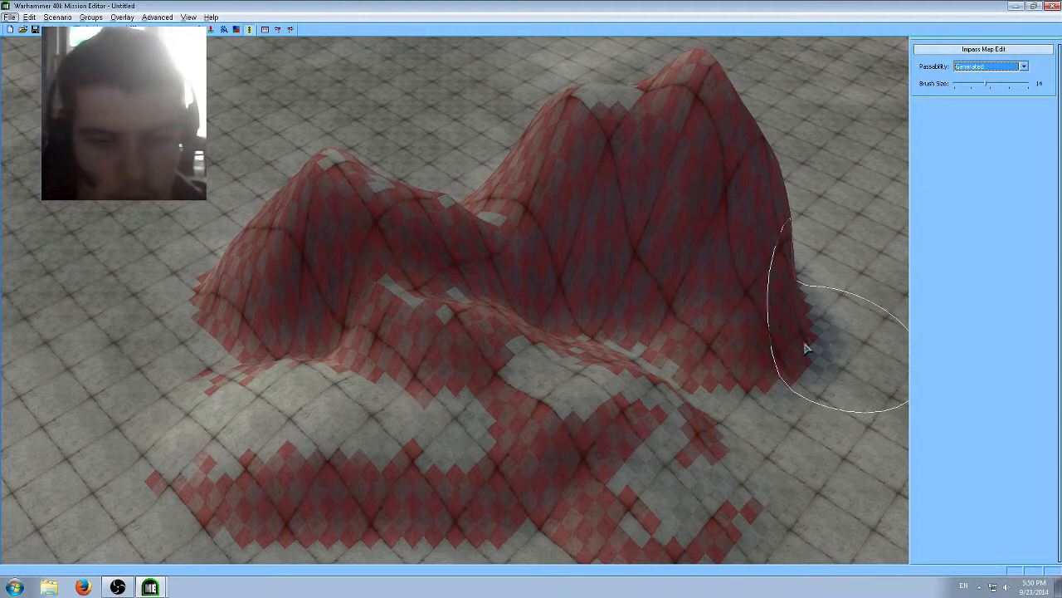
left_click(627, 376)
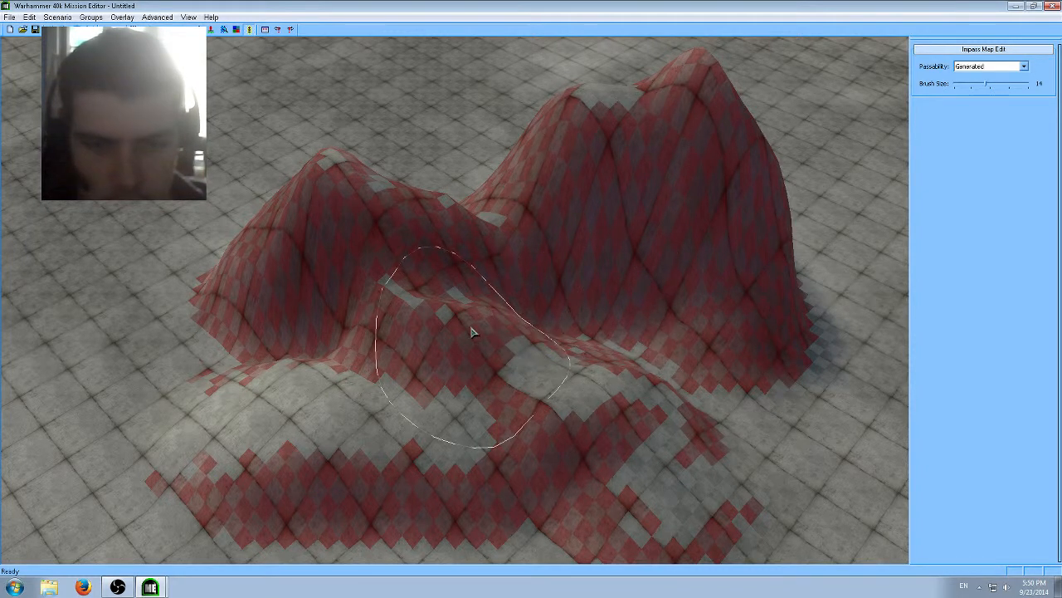
left_click_drag(498, 322, 552, 328, "alt")
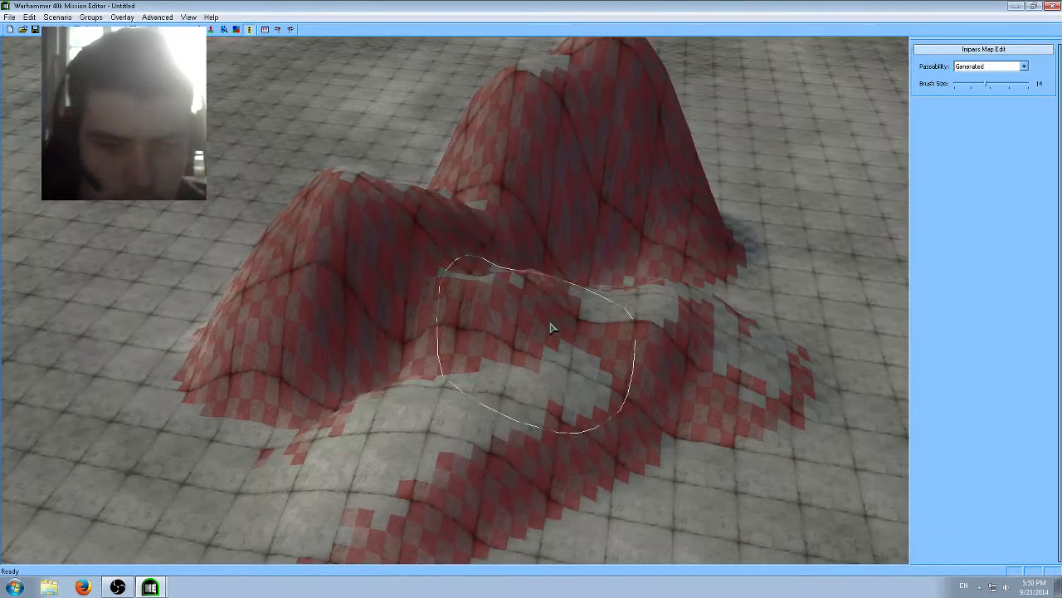
Step: Paint the front hills Impassable with the size 14 brush, and repaint their upper parts Passable with brush size 8
left_click(976, 91)
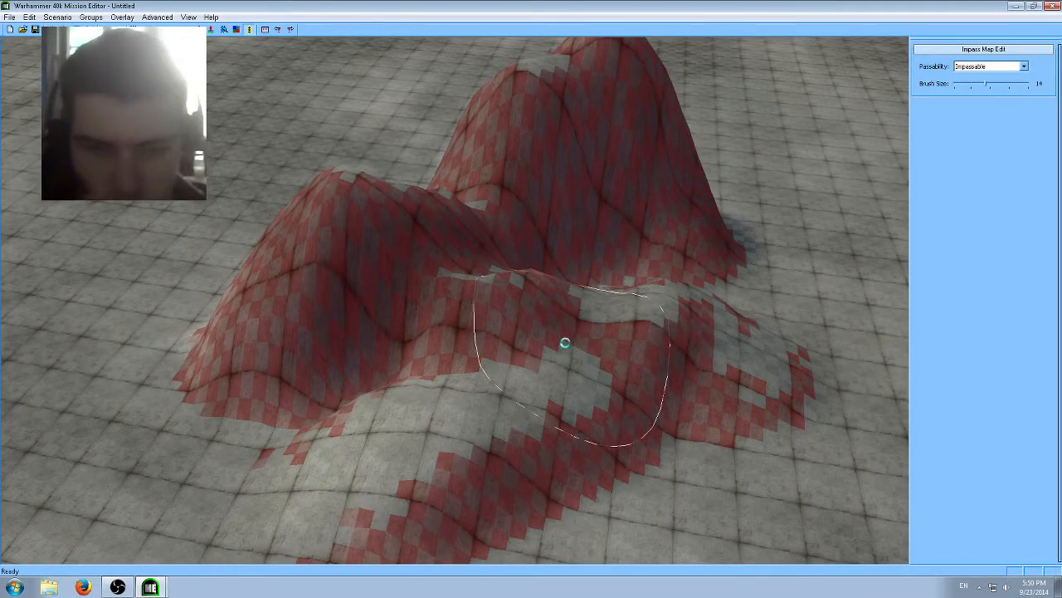
left_click_drag(564, 346, 392, 420)
mouse_move(391, 420)
middle_mouse_down()
mouse_move(386, 386)
mouse_move(390, 416)
middle_mouse_up()
left_click_drag(543, 418, 684, 388)
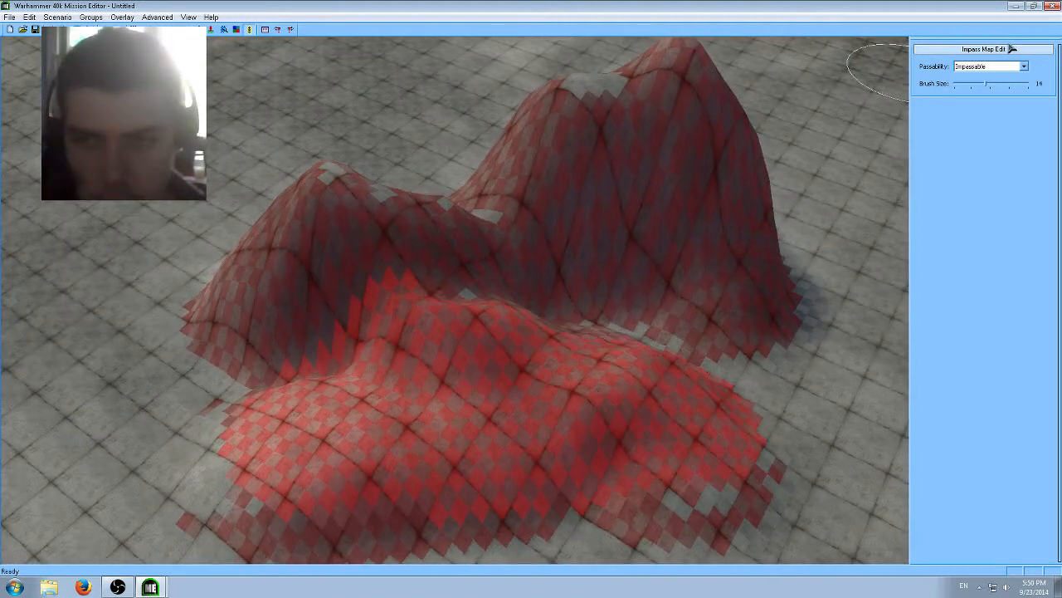
left_click(971, 84)
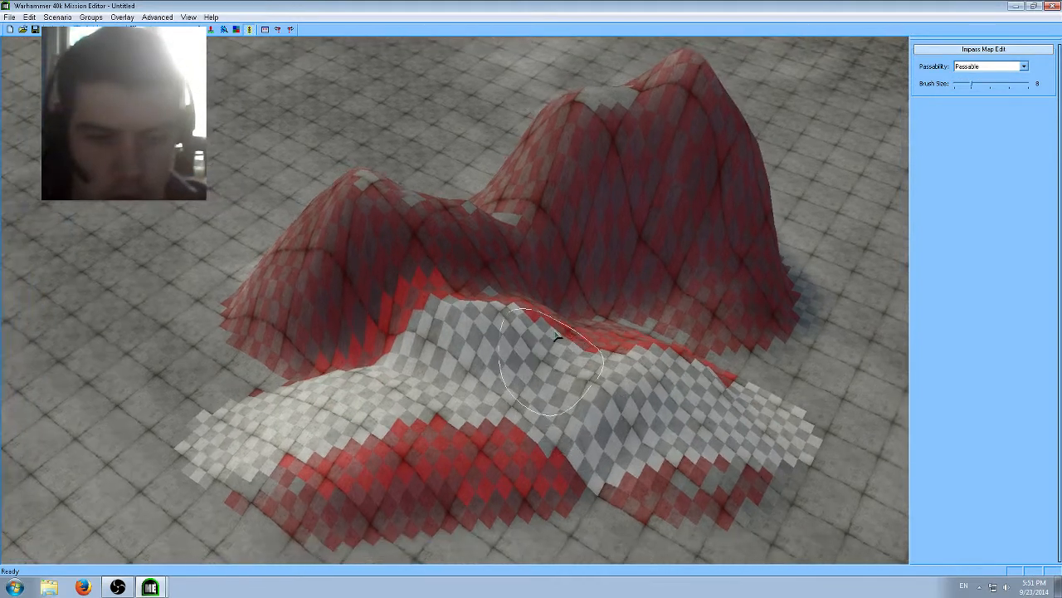
Step: Examine the passable and impassable cells on the hills and mountains from close up and far away
scroll(552, 328, "up", 8)
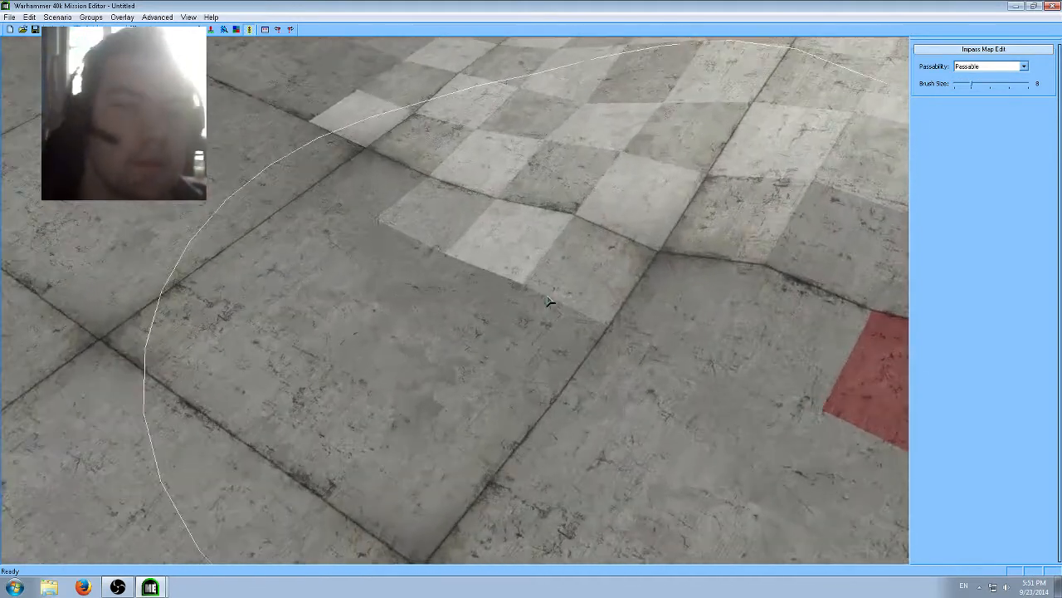
scroll(549, 302, "down", 8)
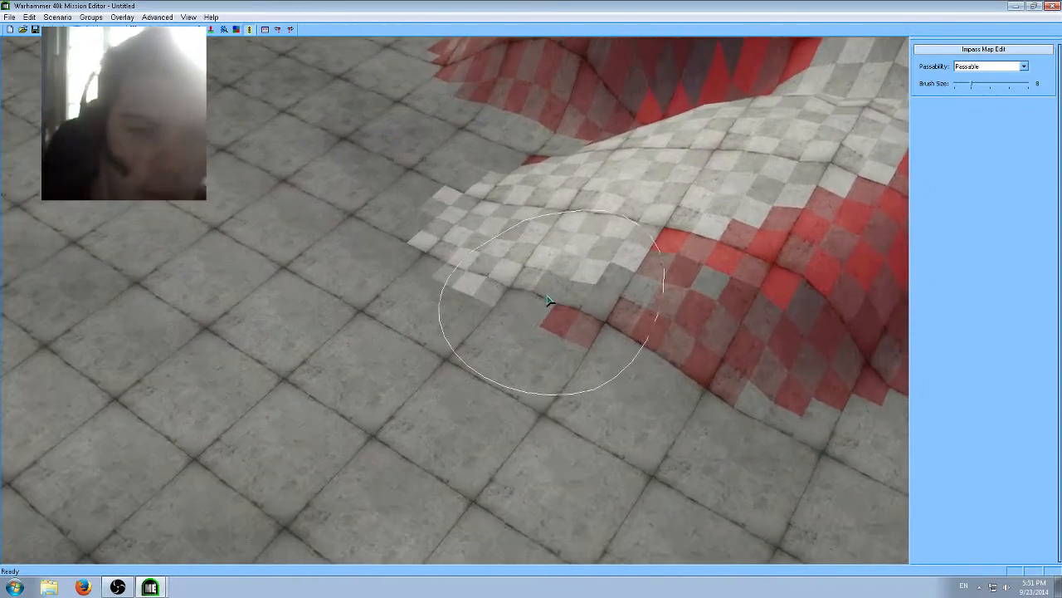
scroll(548, 301, "up", 2)
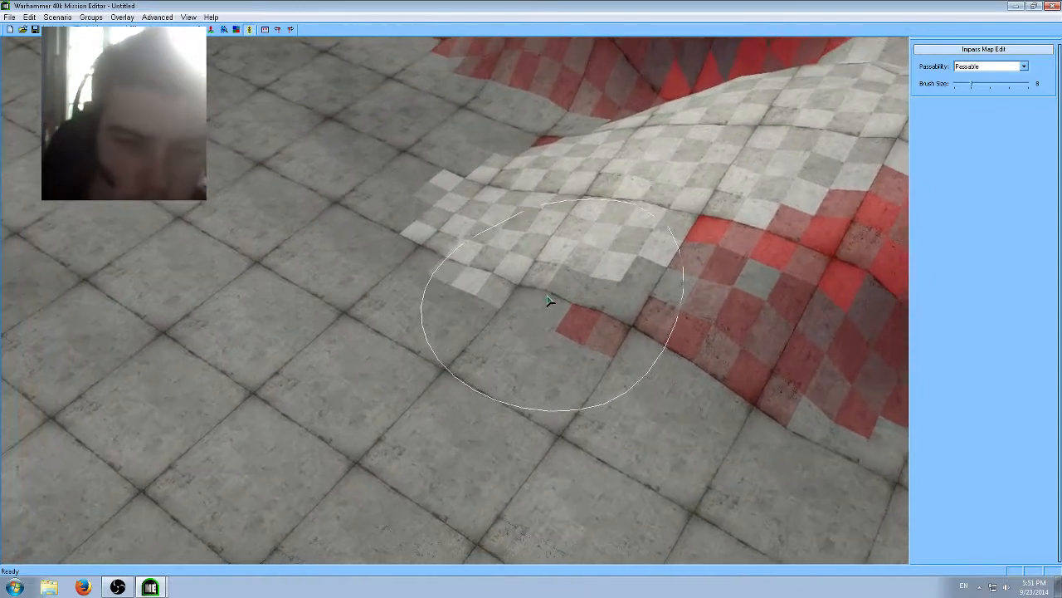
scroll(548, 301, "up", 4)
scroll(548, 300, "down", 6)
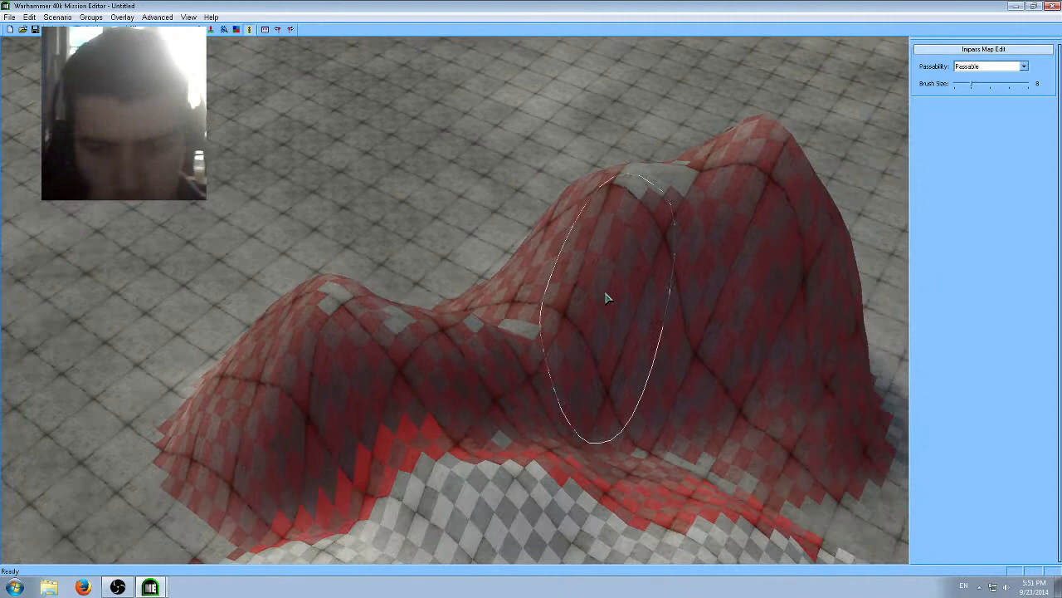
middle_click_drag(606, 299, 458, 352)
scroll(457, 351, "down", 3)
scroll(454, 352, "up", 2)
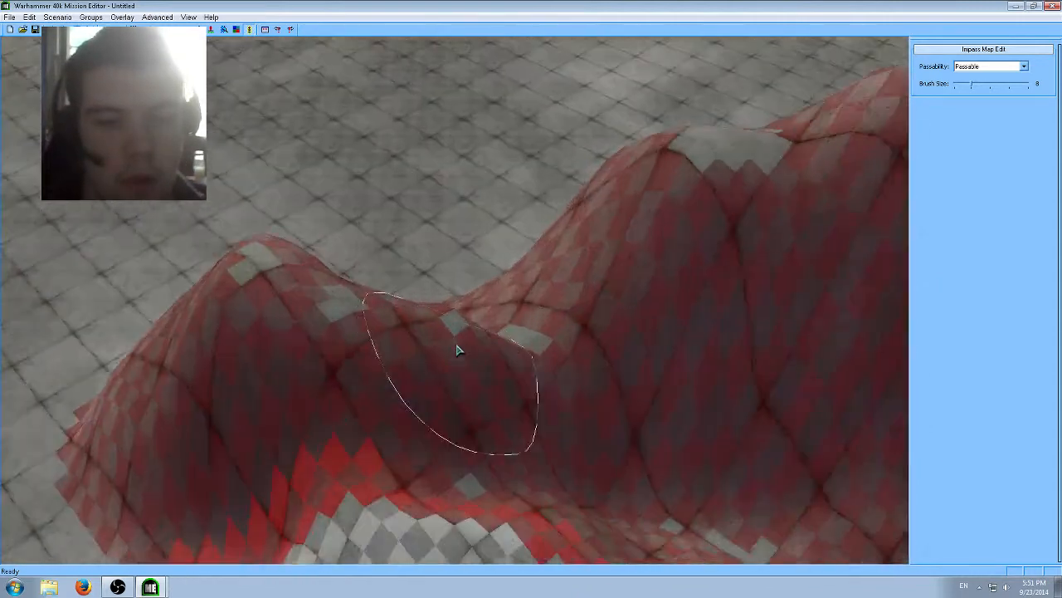
scroll(360, 197, "down", 7)
scroll(221, 50, "up", 5)
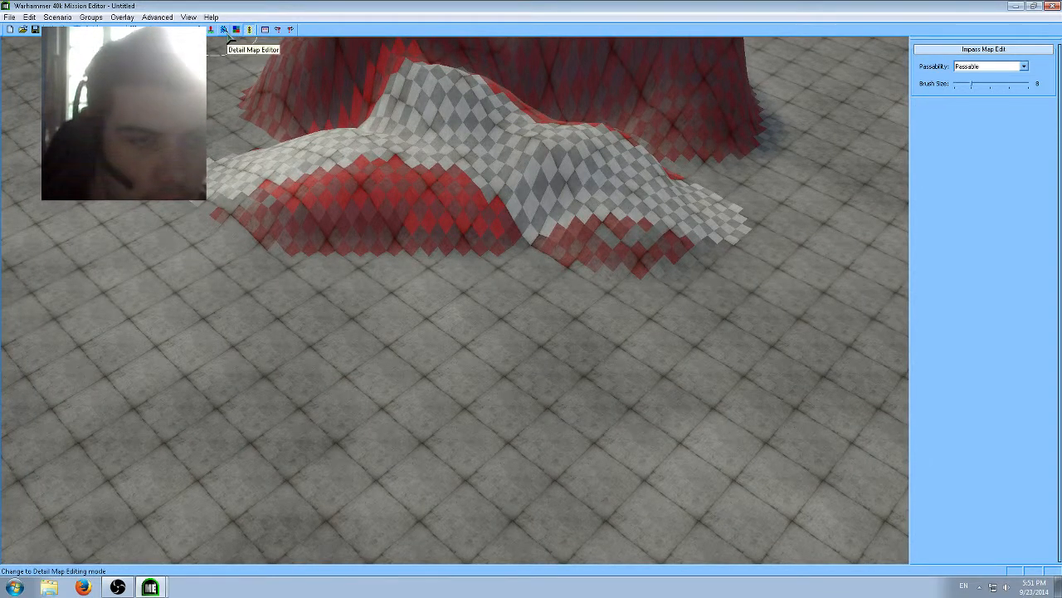
Step: Switch to Detail Map editing and select the MEADOW_GROUND texture
left_click(224, 31)
left_click(955, 195)
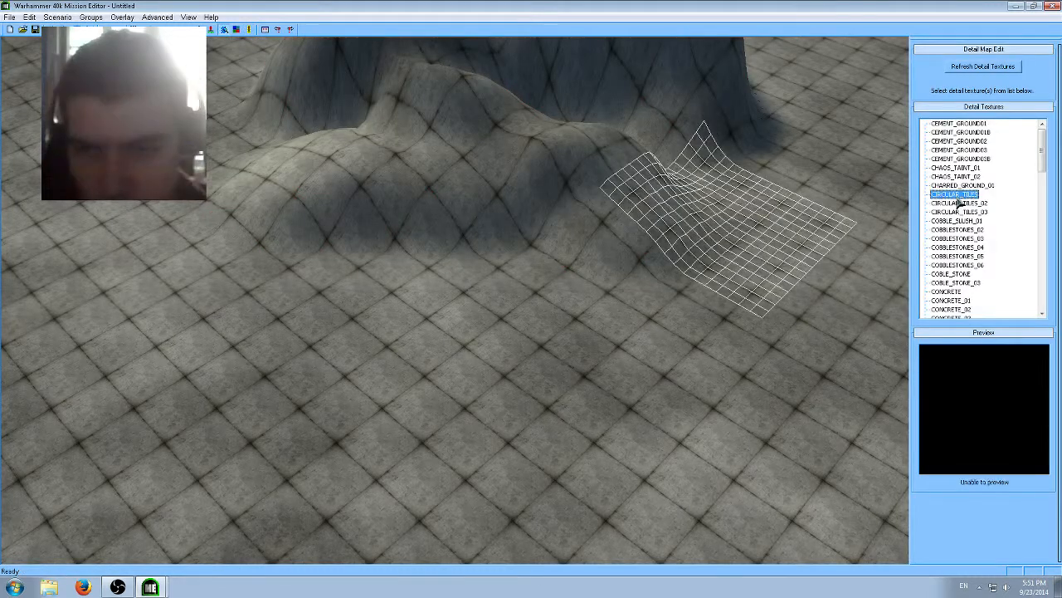
left_click_drag(1043, 158, 1042, 172)
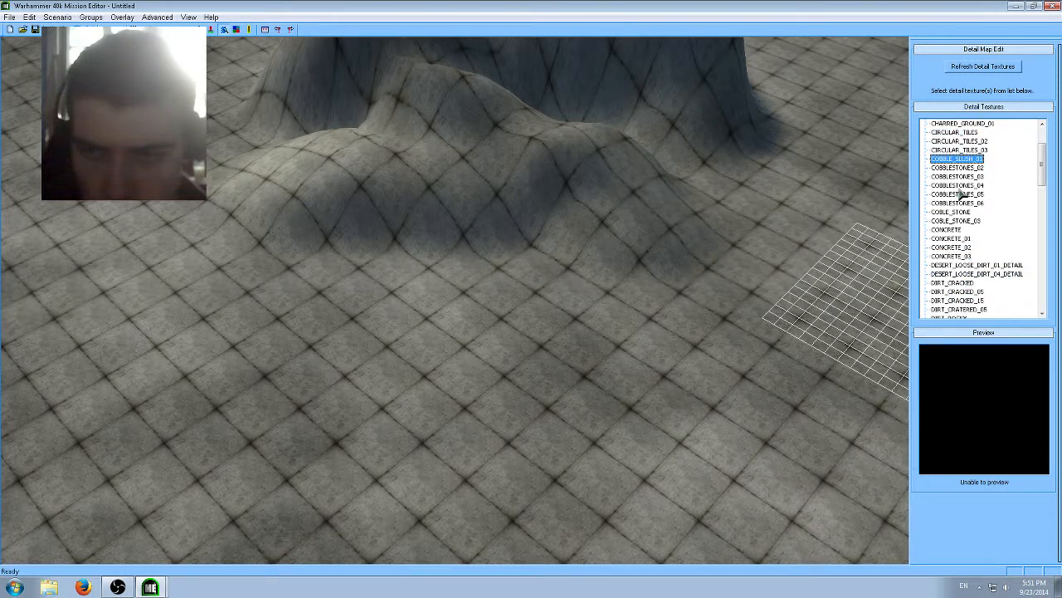
left_click(967, 266)
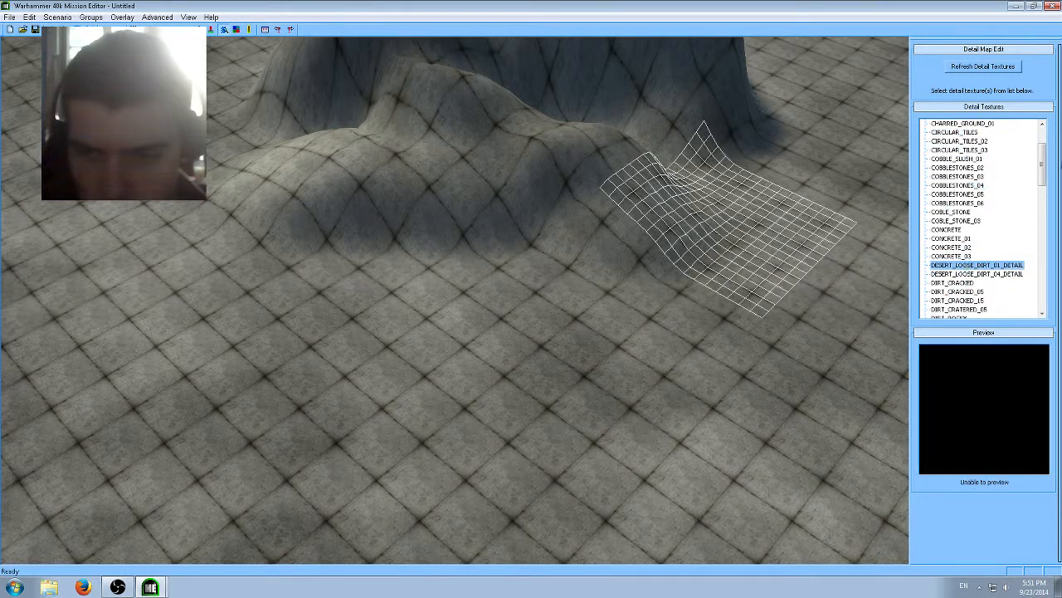
scroll(988, 224, "down", 5)
left_click(957, 212)
Step: Paint MEADOW_GROUND on a patch beside the mountains and on a large square area of the open ground
mouse_move(747, 199)
left_mouse_down()
mouse_move(448, 465)
mouse_move(409, 389)
mouse_move(738, 514)
left_mouse_up()
scroll(738, 514, "down", 5)
key("Left")
scroll(460, 355, "up", 2)
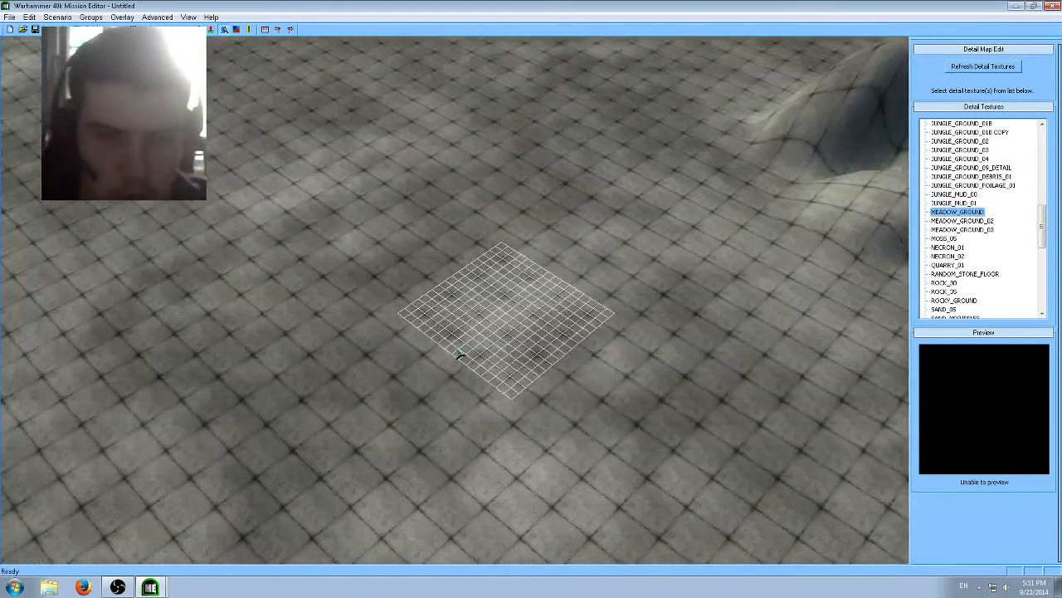
scroll(461, 355, "up", 2)
mouse_move(515, 332)
left_mouse_down()
mouse_move(166, 320)
mouse_move(421, 201)
mouse_move(434, 68)
mouse_move(290, 155)
mouse_move(361, 510)
mouse_move(735, 176)
left_mouse_up()
key("Down")
key("Down")
scroll(655, 291, "down", 5)
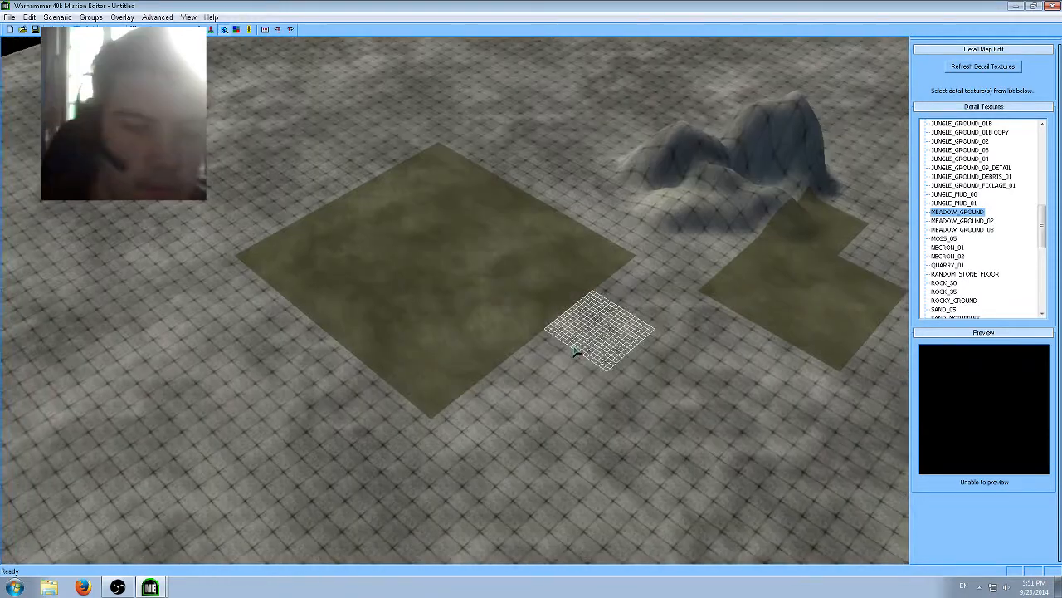
scroll(577, 352, "up", 3)
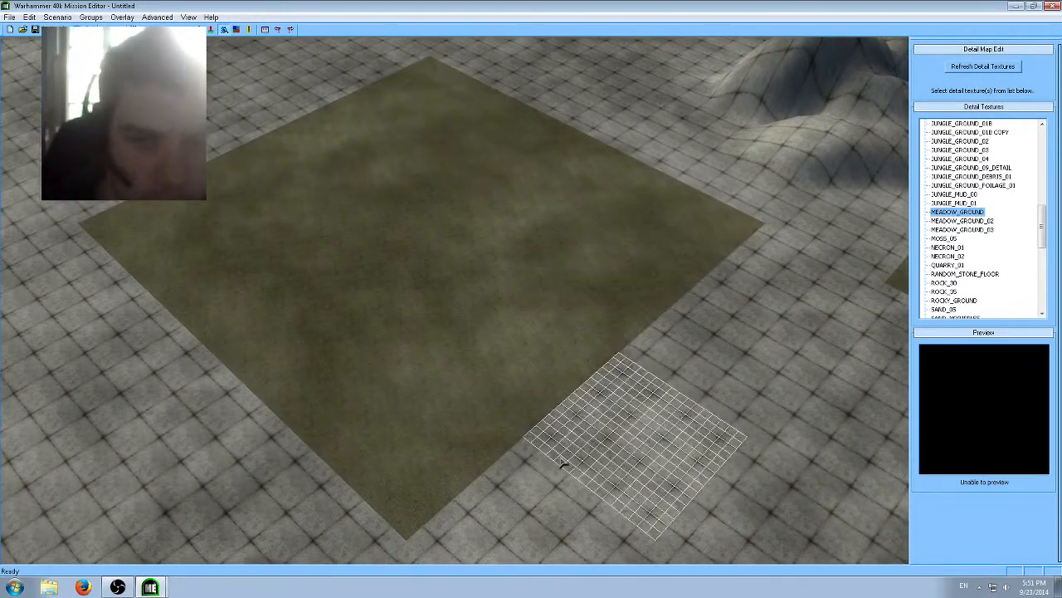
scroll(689, 274, "down", 4)
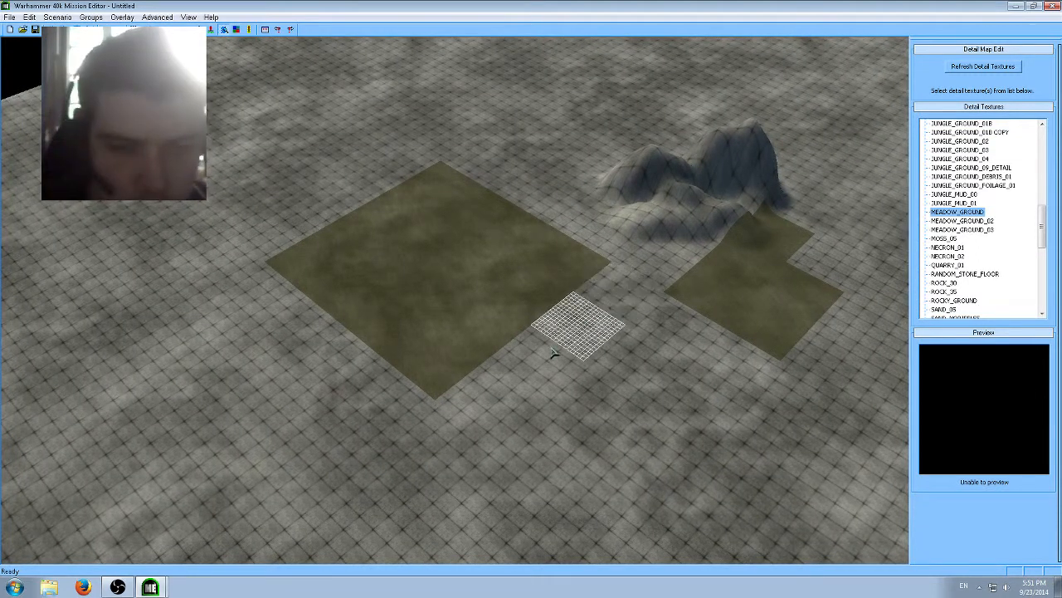
Step: Extend the MEADOW_GROUND texture between the two patches, over the mountains and across the surrounding ground
mouse_move(618, 300)
left_mouse_down()
mouse_move(490, 386)
mouse_move(311, 266)
mouse_move(437, 205)
left_mouse_up()
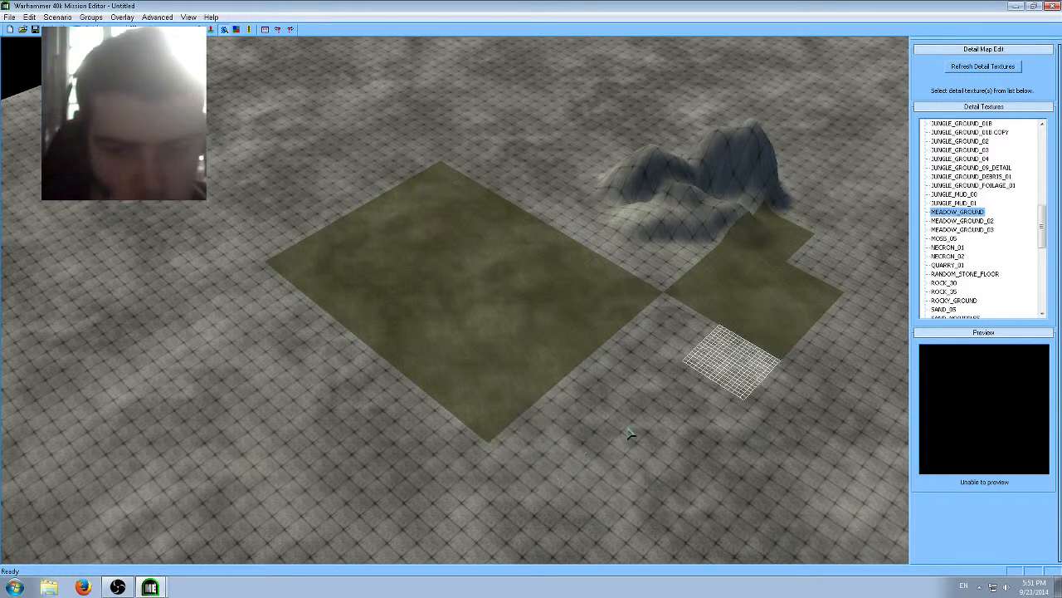
mouse_move(603, 406)
left_mouse_down()
mouse_move(600, 321)
mouse_move(377, 301)
mouse_move(217, 355)
mouse_move(498, 374)
mouse_move(332, 341)
mouse_move(439, 456)
mouse_move(631, 264)
mouse_move(676, 274)
mouse_move(722, 249)
mouse_move(771, 174)
mouse_move(780, 182)
mouse_move(660, 135)
mouse_move(770, 232)
left_mouse_up()
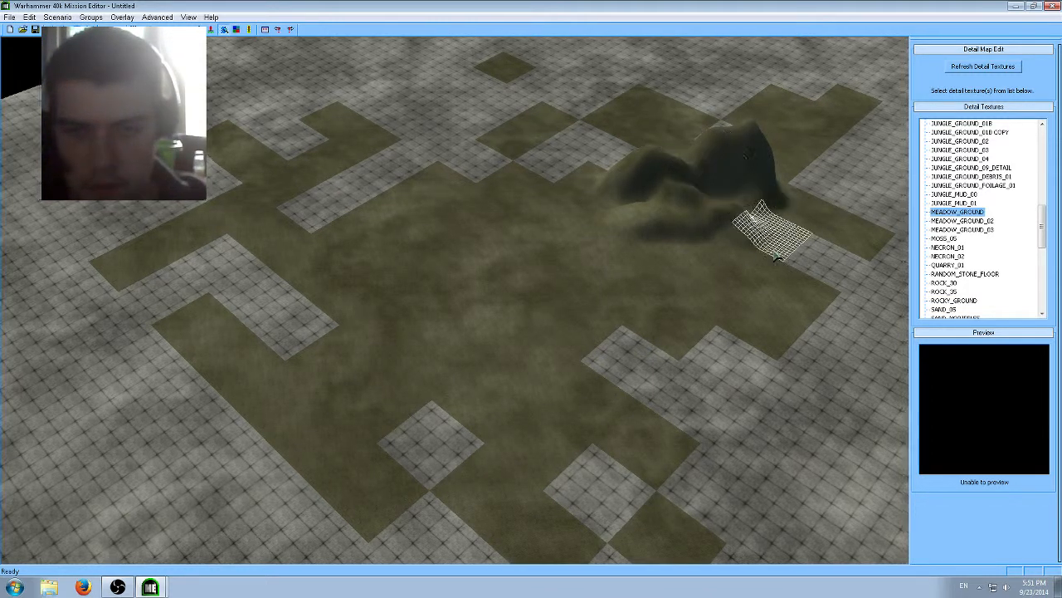
middle_click_drag(771, 233, 656, 318)
scroll(641, 322, "up", 4)
scroll(641, 322, "up", 3)
scroll(605, 327, "down", 6)
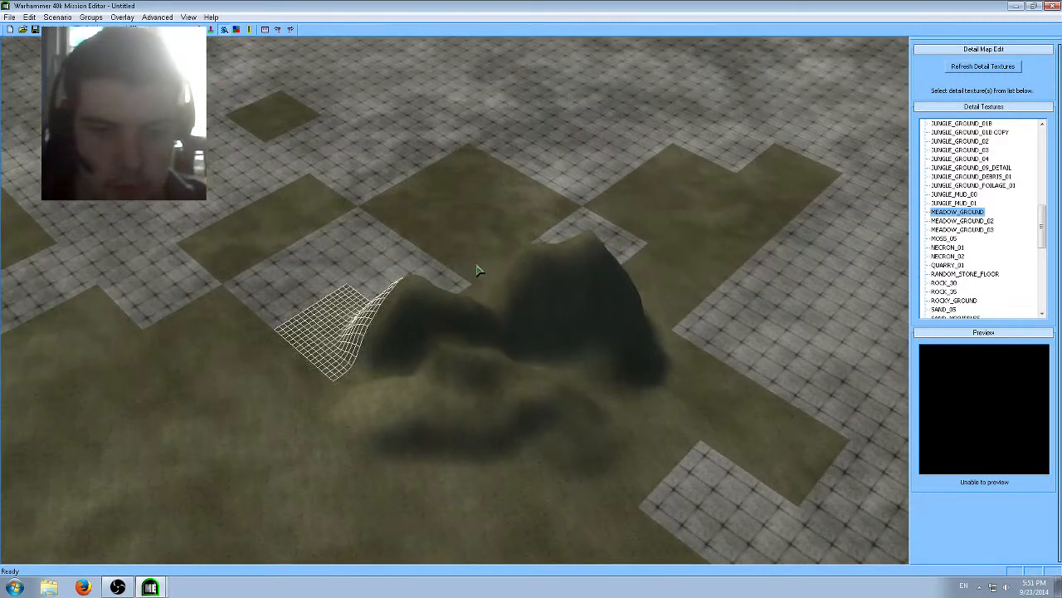
left_click_drag(365, 265, 475, 282)
scroll(481, 295, "down", 2)
scroll(487, 332, "up", 5)
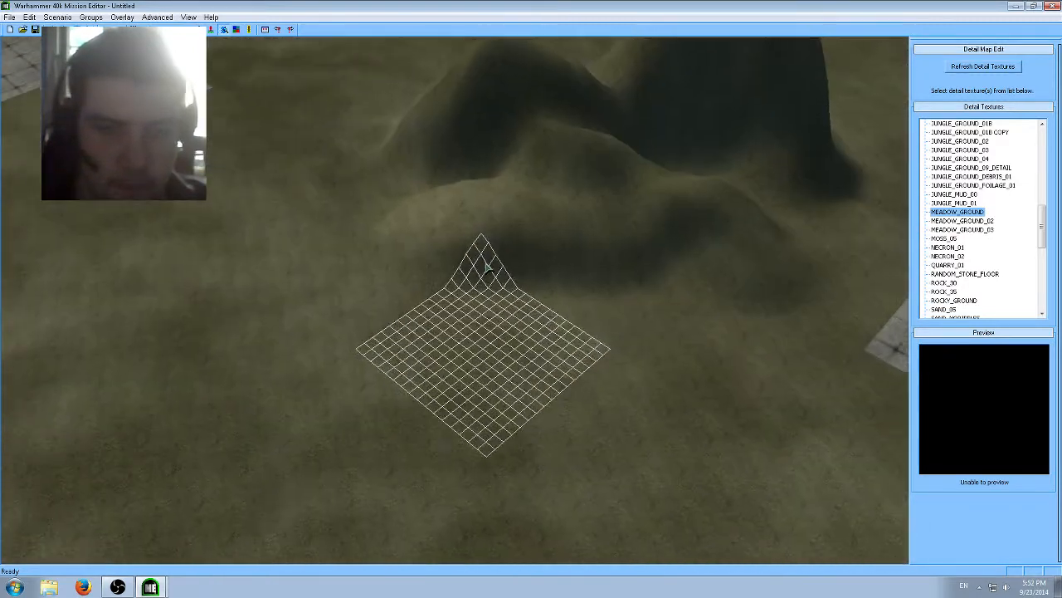
scroll(332, 108, "down", 4)
middle_click_drag(264, 101, 232, 53)
Step: Switch to Object Placement mode, set the player to Player 1 and select starting_position from the environment gameplay objects
left_click(224, 29)
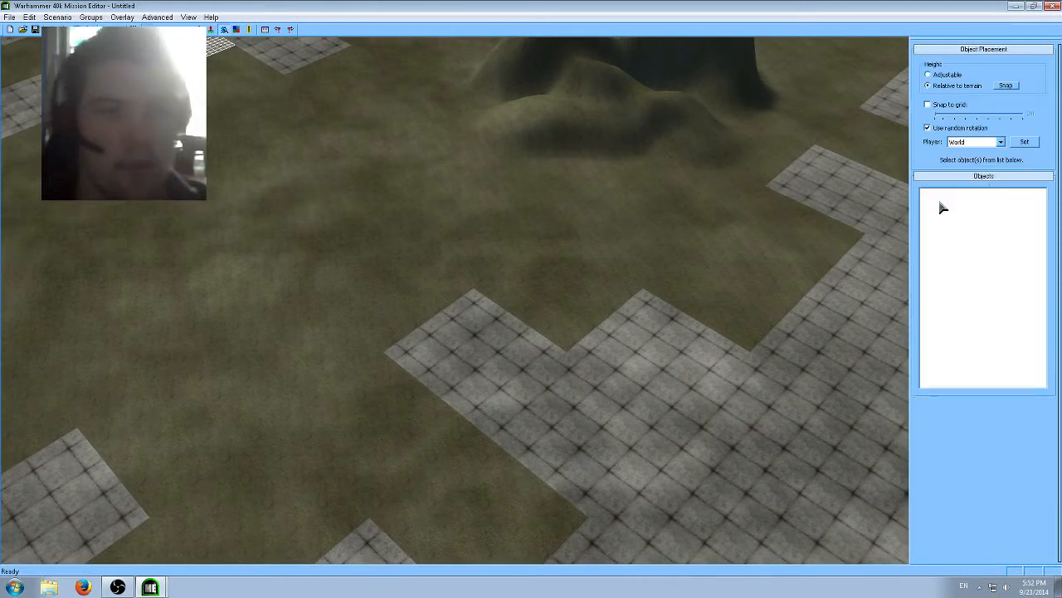
left_click(971, 142)
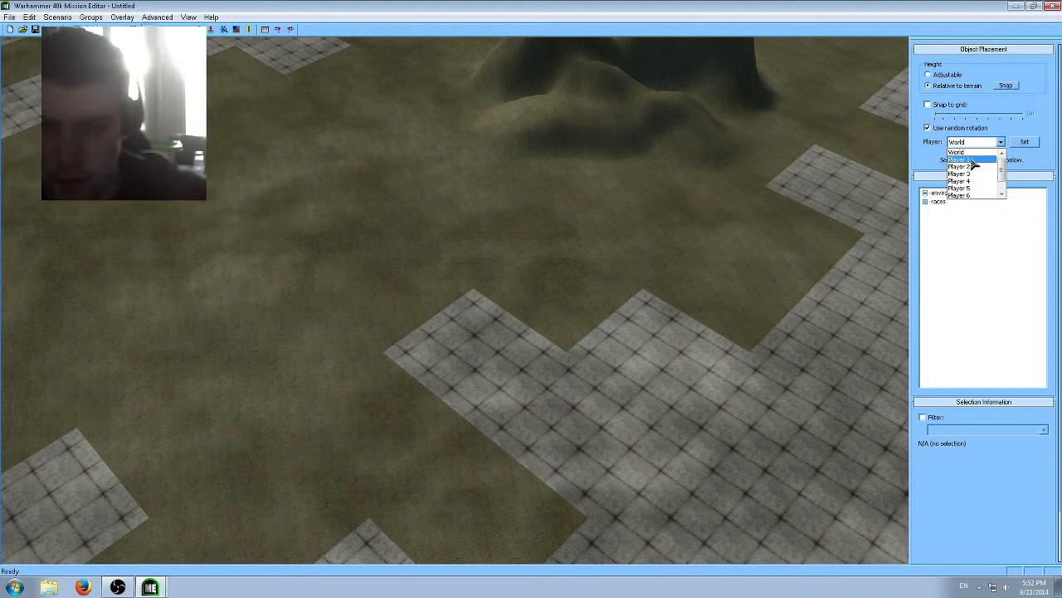
left_click(973, 161)
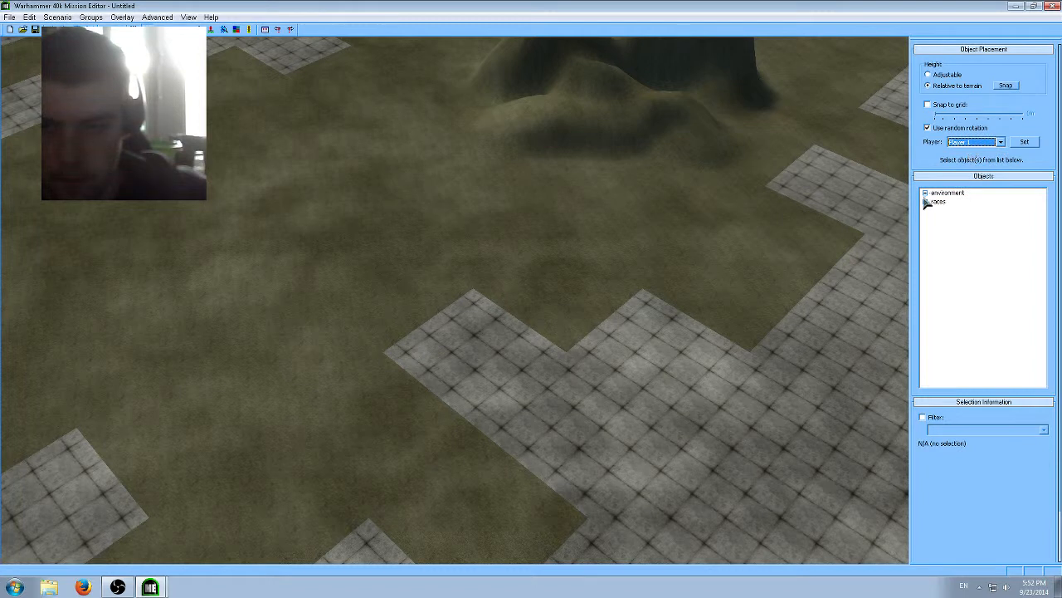
left_click(926, 193)
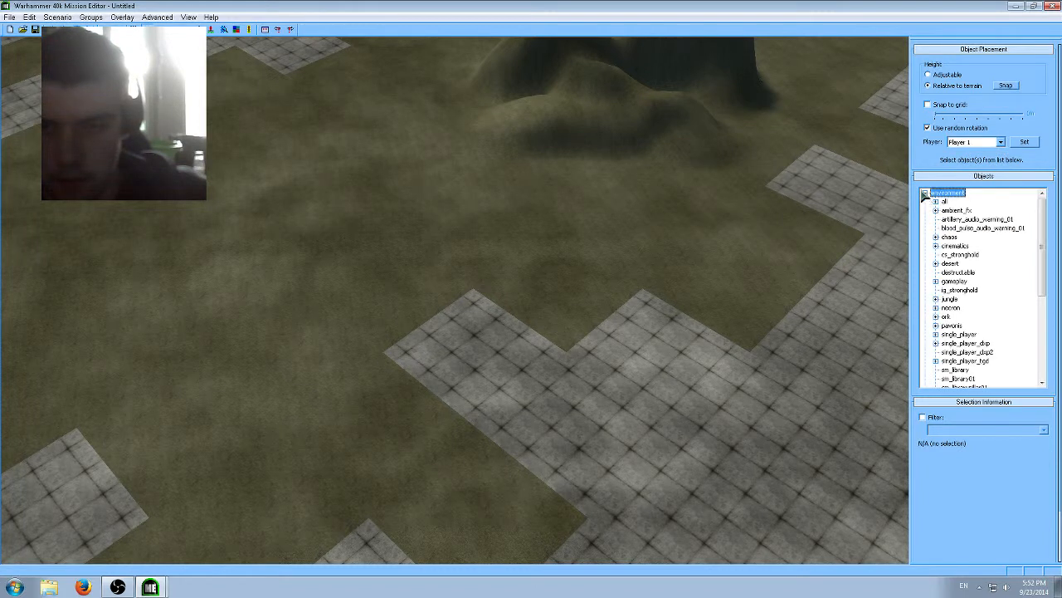
left_click(937, 282)
scroll(985, 304, "down", 5)
left_click(987, 316)
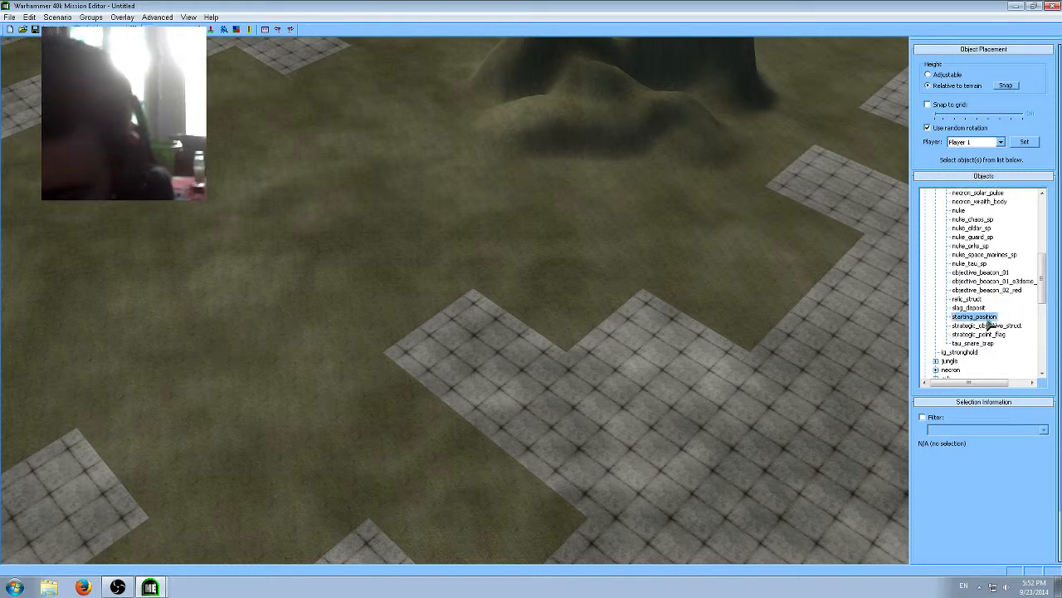
Step: Place Player 1's starting position on the meadow ground to the left of the mountains
scroll(404, 274, "down", 4)
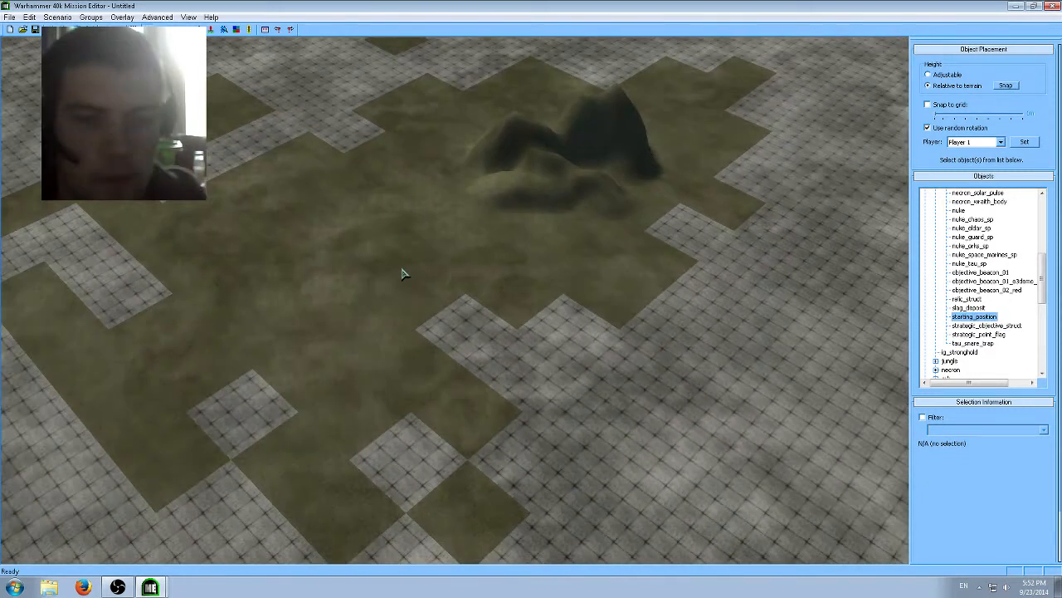
scroll(406, 273, "down", 4)
middle_click_drag(412, 271, 498, 357)
scroll(479, 274, "up", 8)
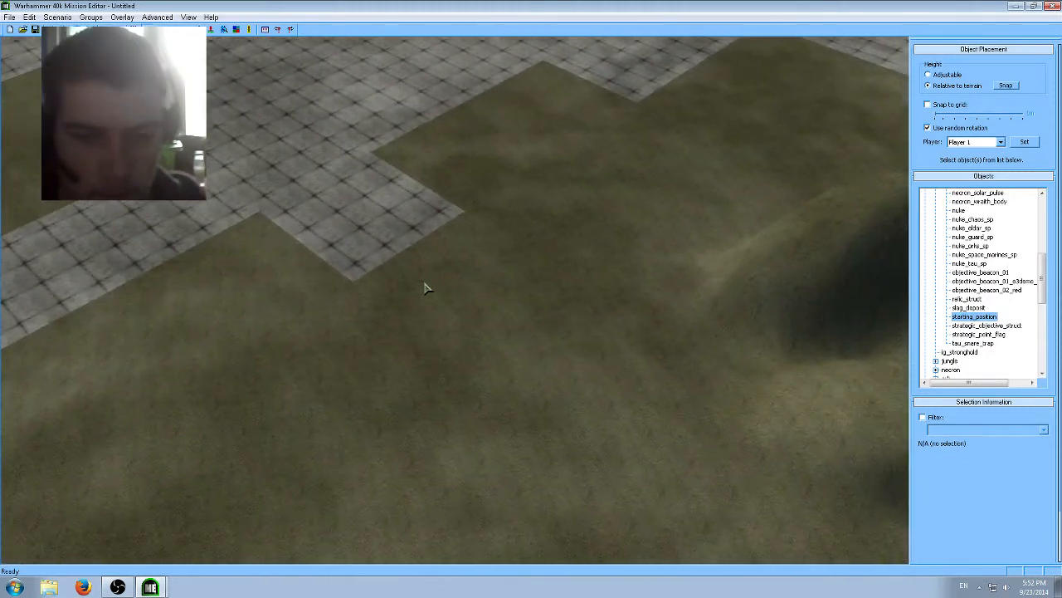
left_click(424, 287)
scroll(532, 327, "up", 5)
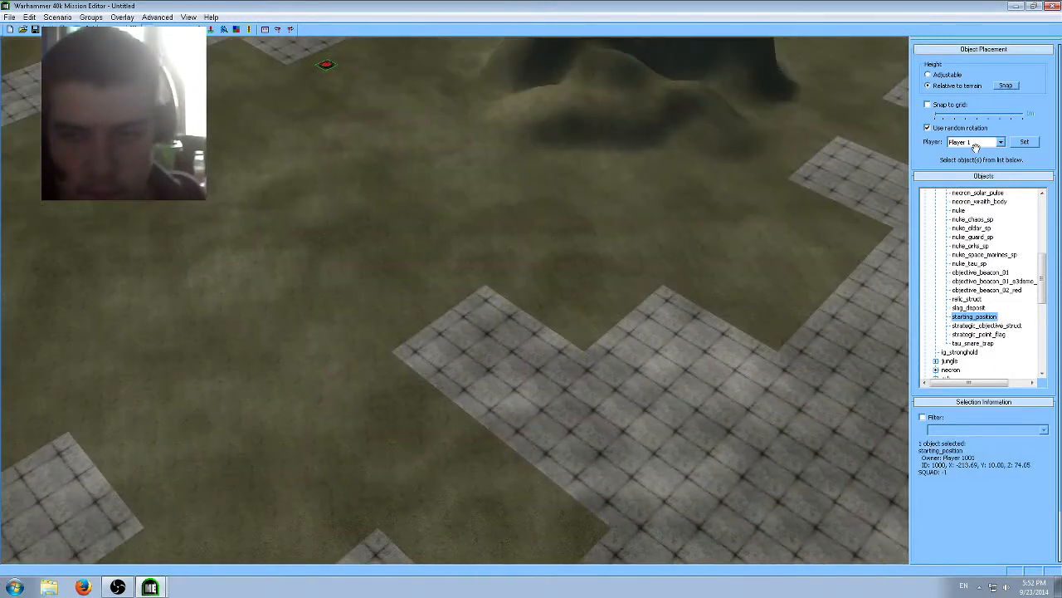
Step: Set the player to Player 2 and place its starting position on the tiled ground in front of the mountains
left_click(976, 142)
left_click(963, 158)
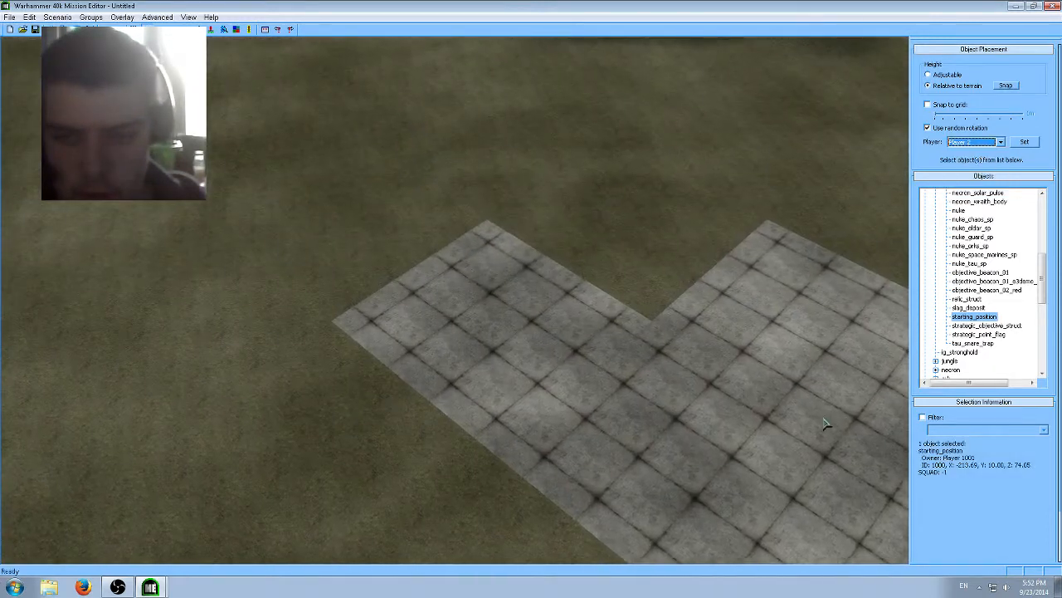
left_click(826, 424)
scroll(826, 424, "down", 3)
middle_click_drag(826, 424, 723, 244)
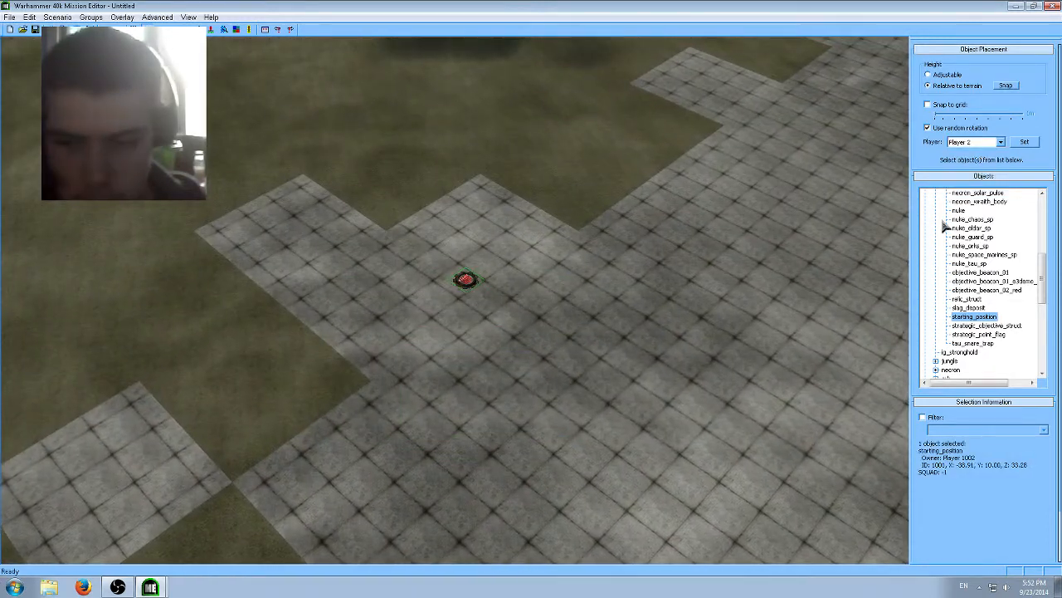
Step: Select Player 1's starting position on the meadow and examine its owner and its placement relative to the other start
left_click(999, 143)
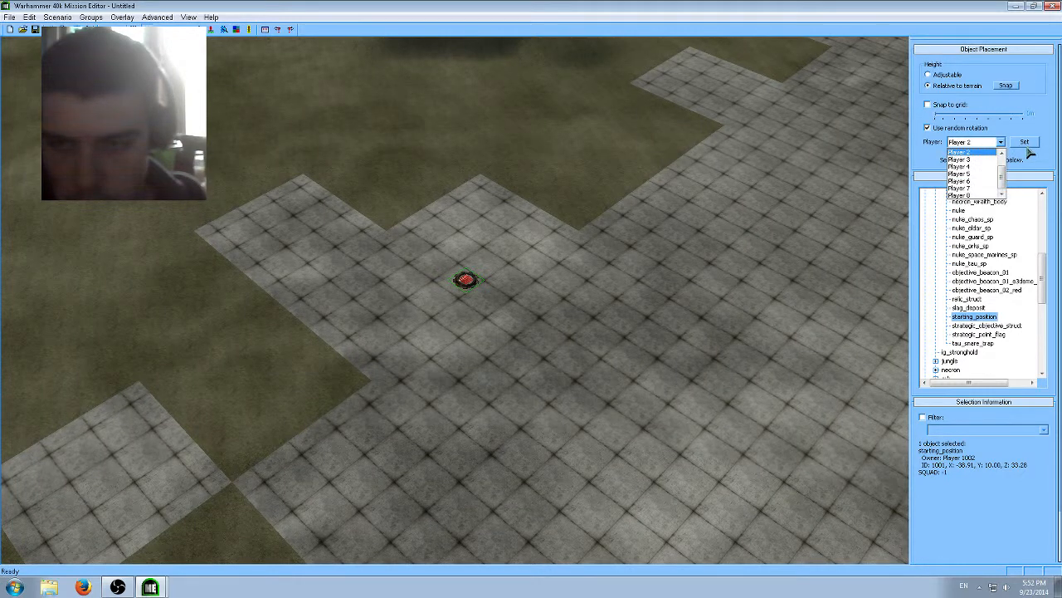
left_click(1029, 152)
middle_click_drag(547, 257, 596, 295)
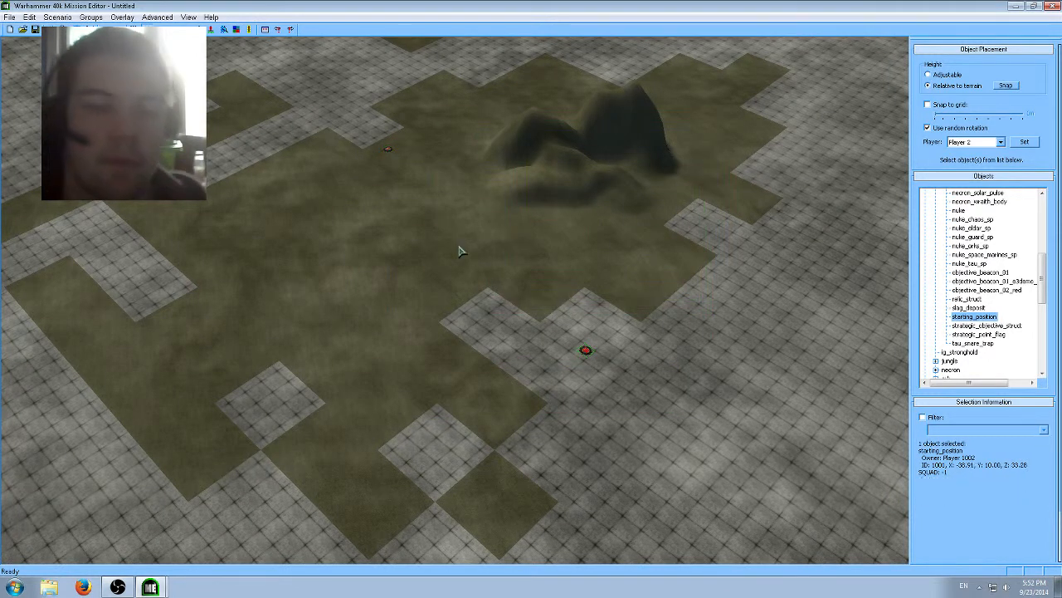
left_click(388, 148)
scroll(600, 225, "down", 3)
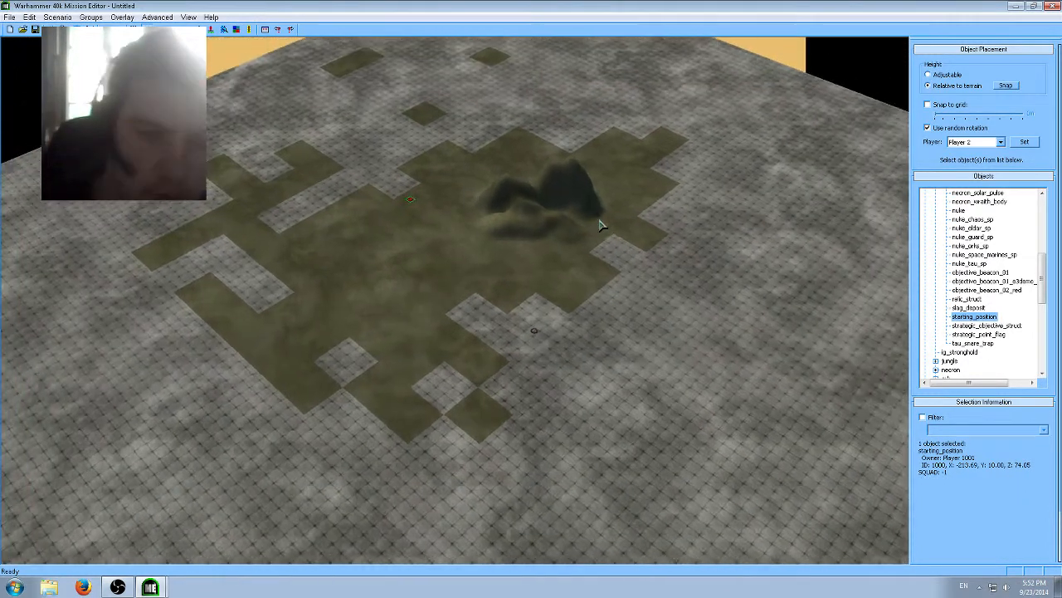
scroll(600, 225, "up", 5)
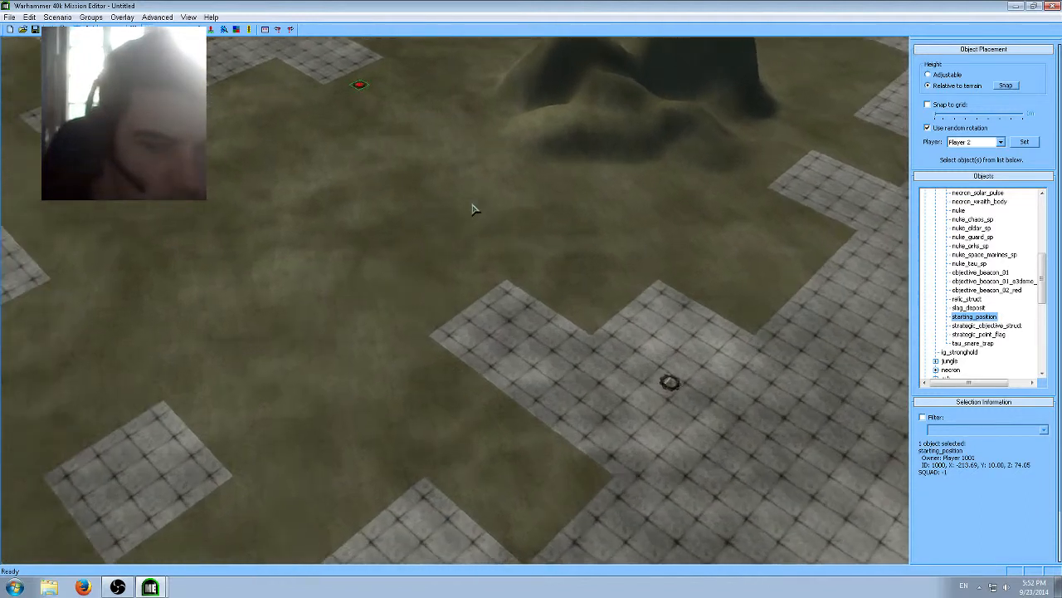
scroll(474, 207, "up", 2)
scroll(467, 199, "down", 3)
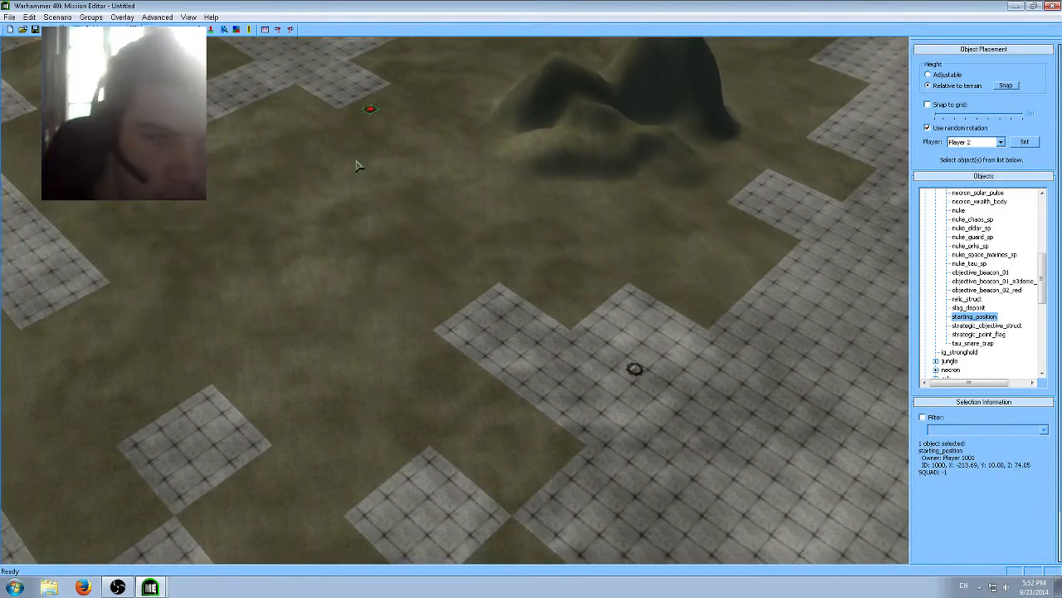
Step: Set the map name to Test(2) in the scenario properties and copy that name
left_click(59, 18)
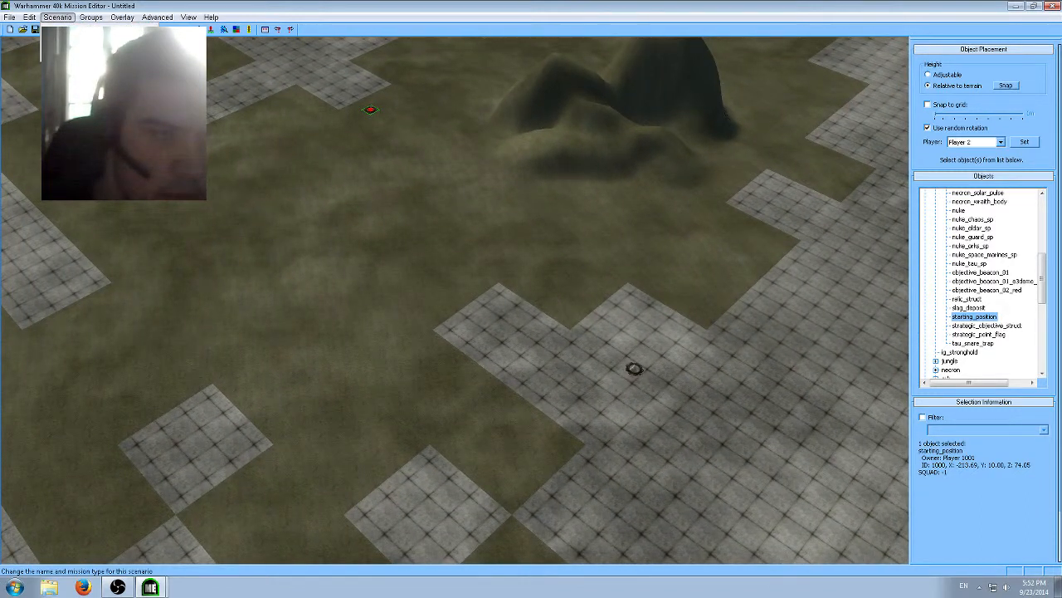
left_click(71, 31)
left_click_drag(215, 130, 443, 132)
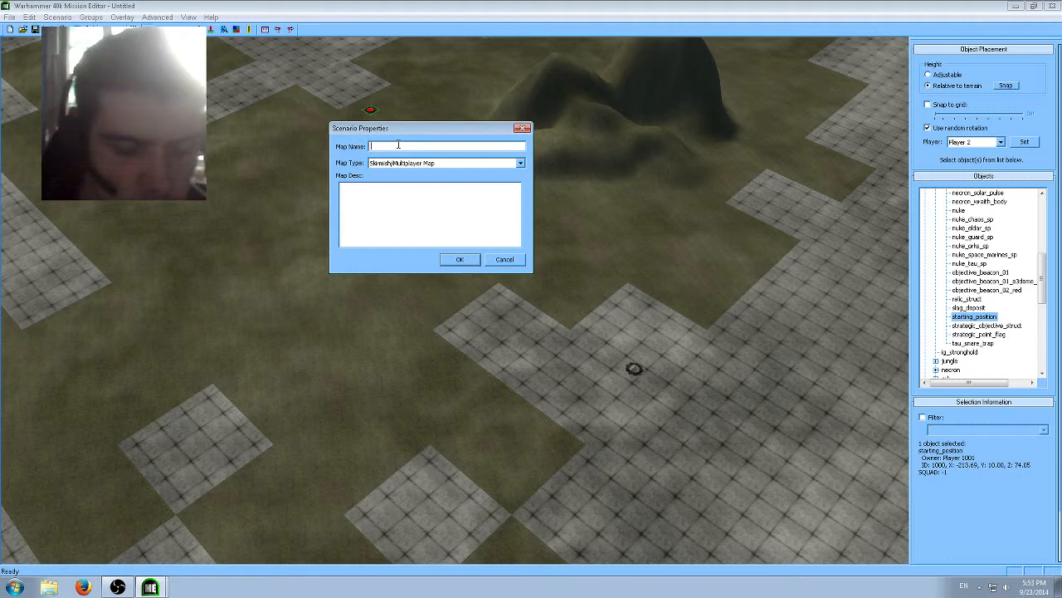
type("Test")
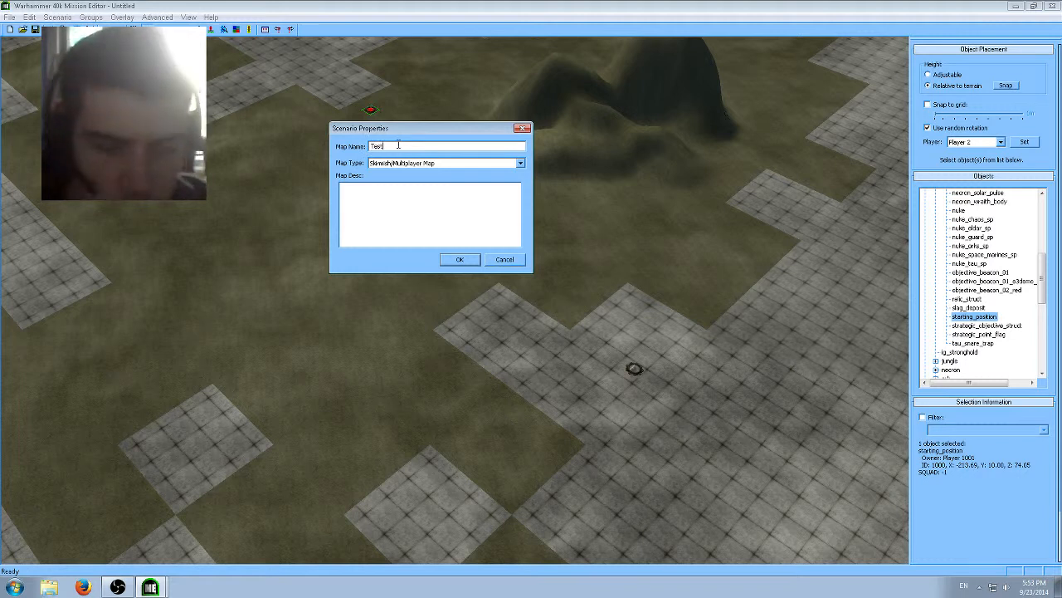
type("(2")
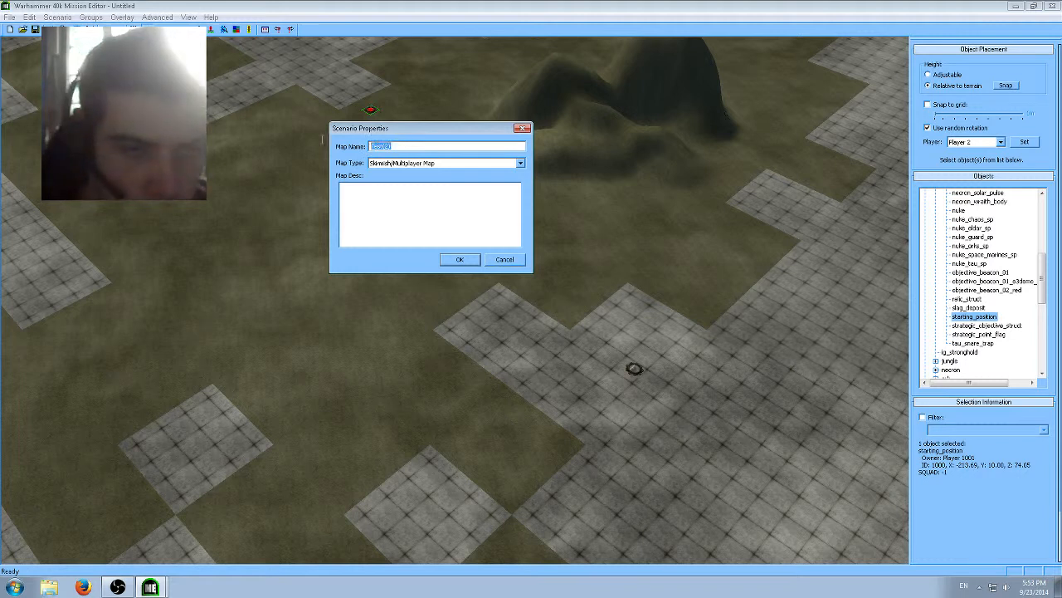
right_click(388, 146)
left_click(423, 186)
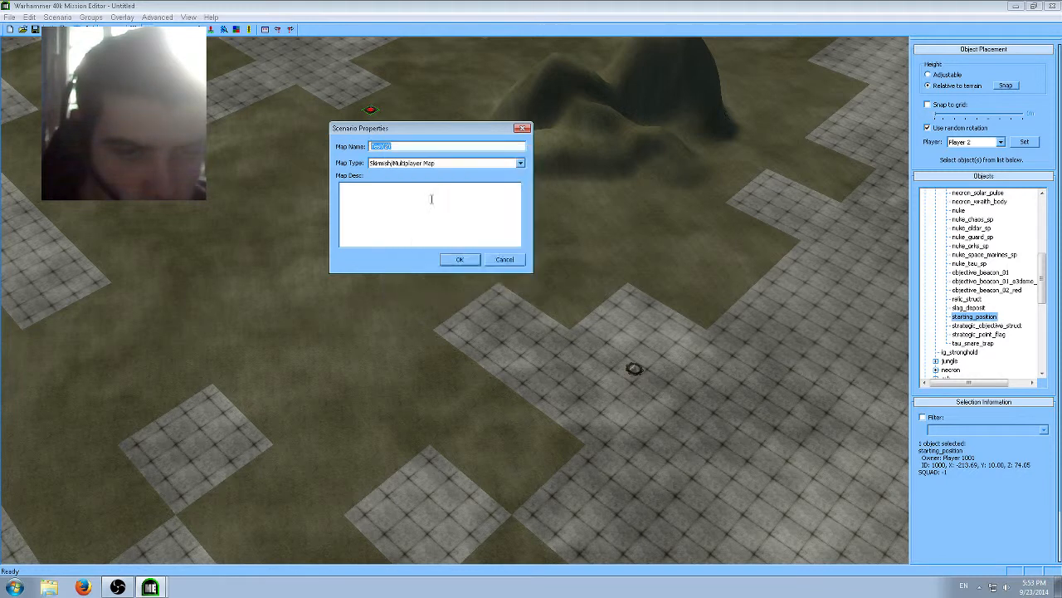
left_click(459, 260)
left_click(9, 17)
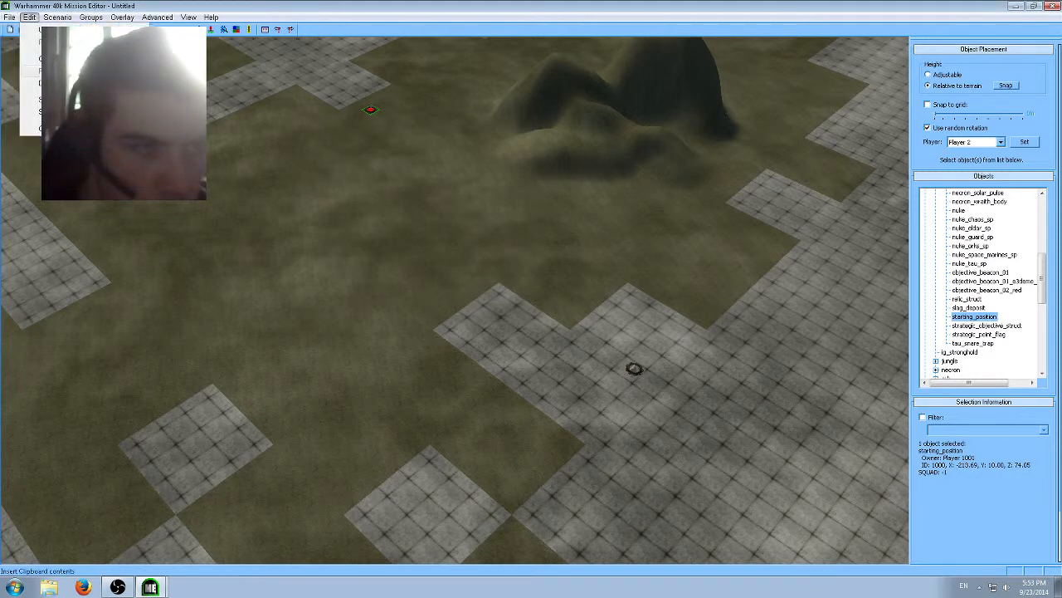
left_click(31, 90)
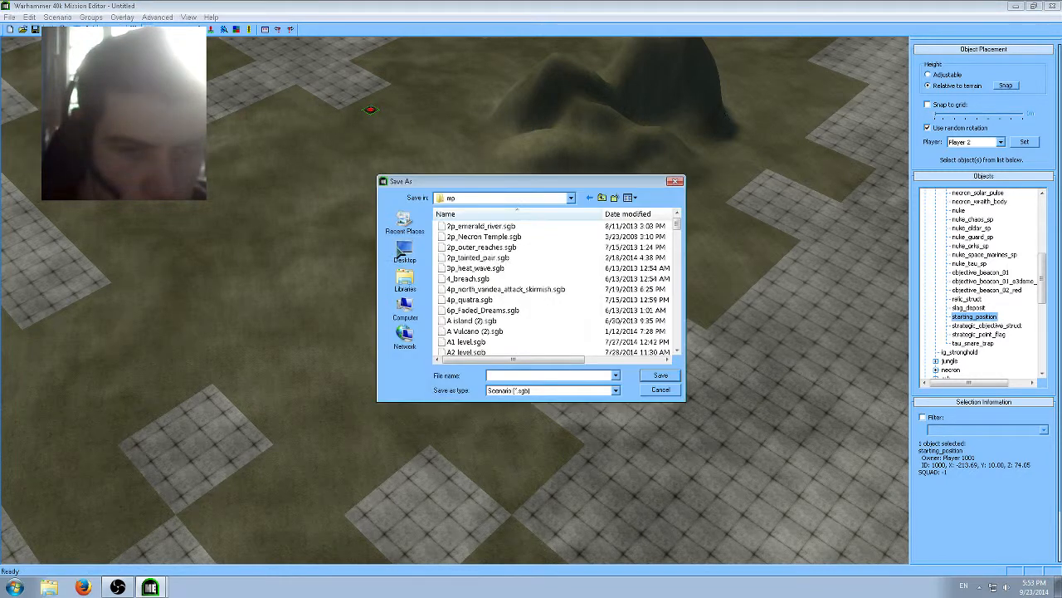
key("ctrl+v")
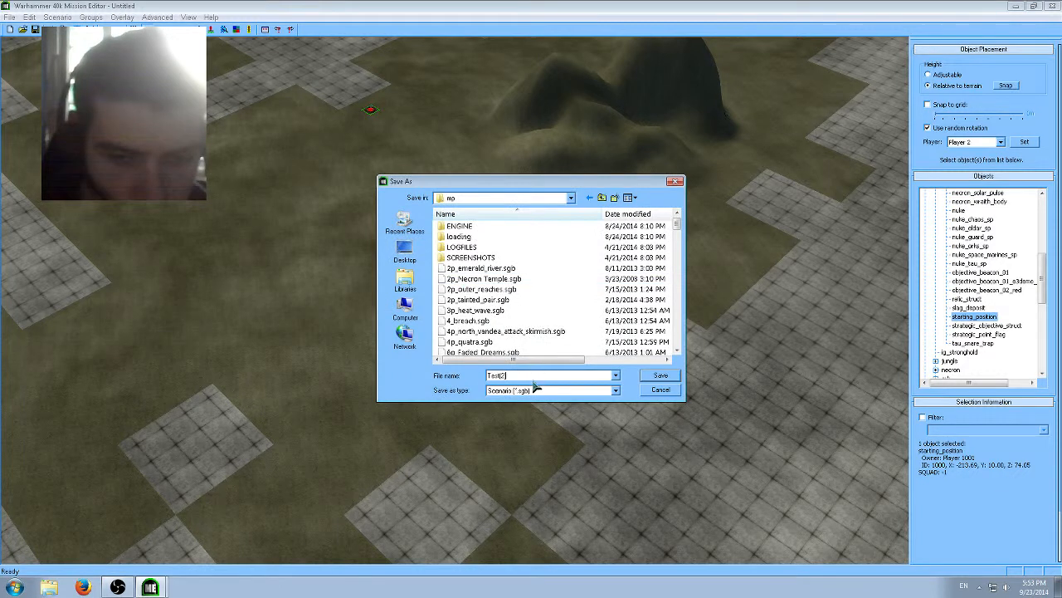
left_click(659, 390)
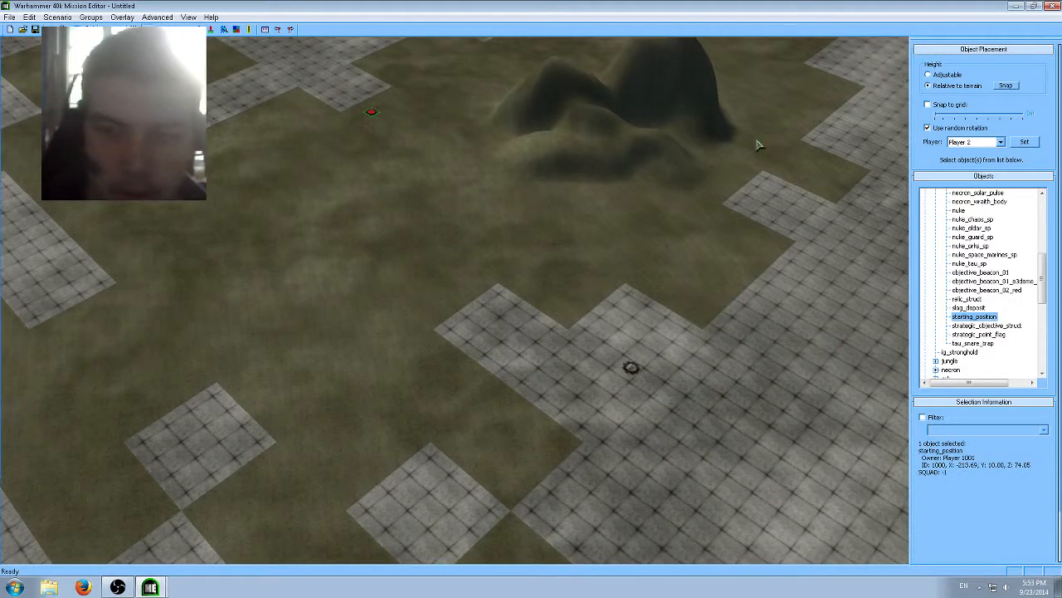
scroll(625, 205, "down", 6)
scroll(613, 232, "up", 4)
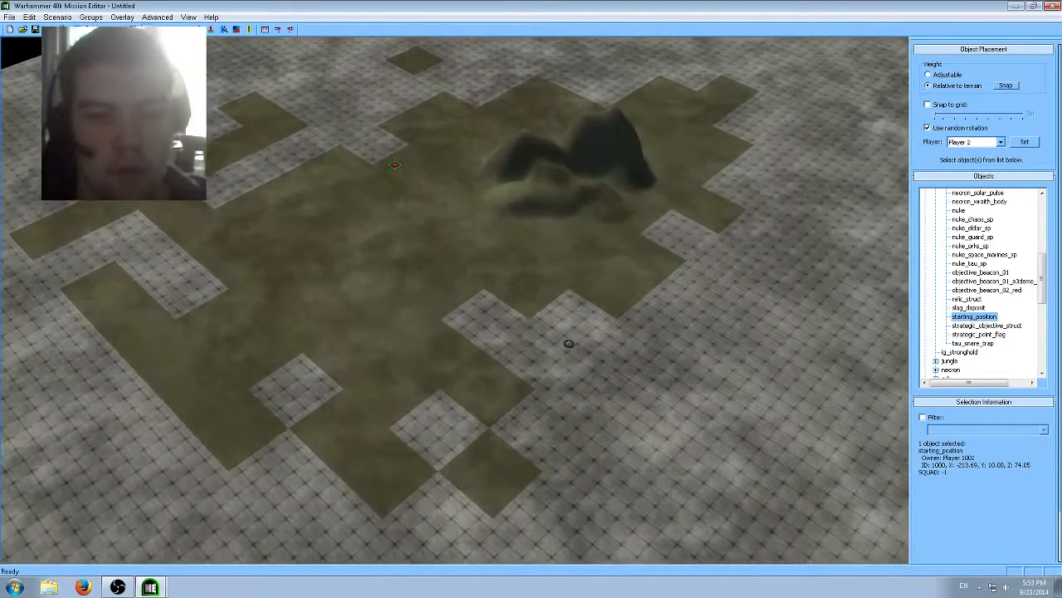